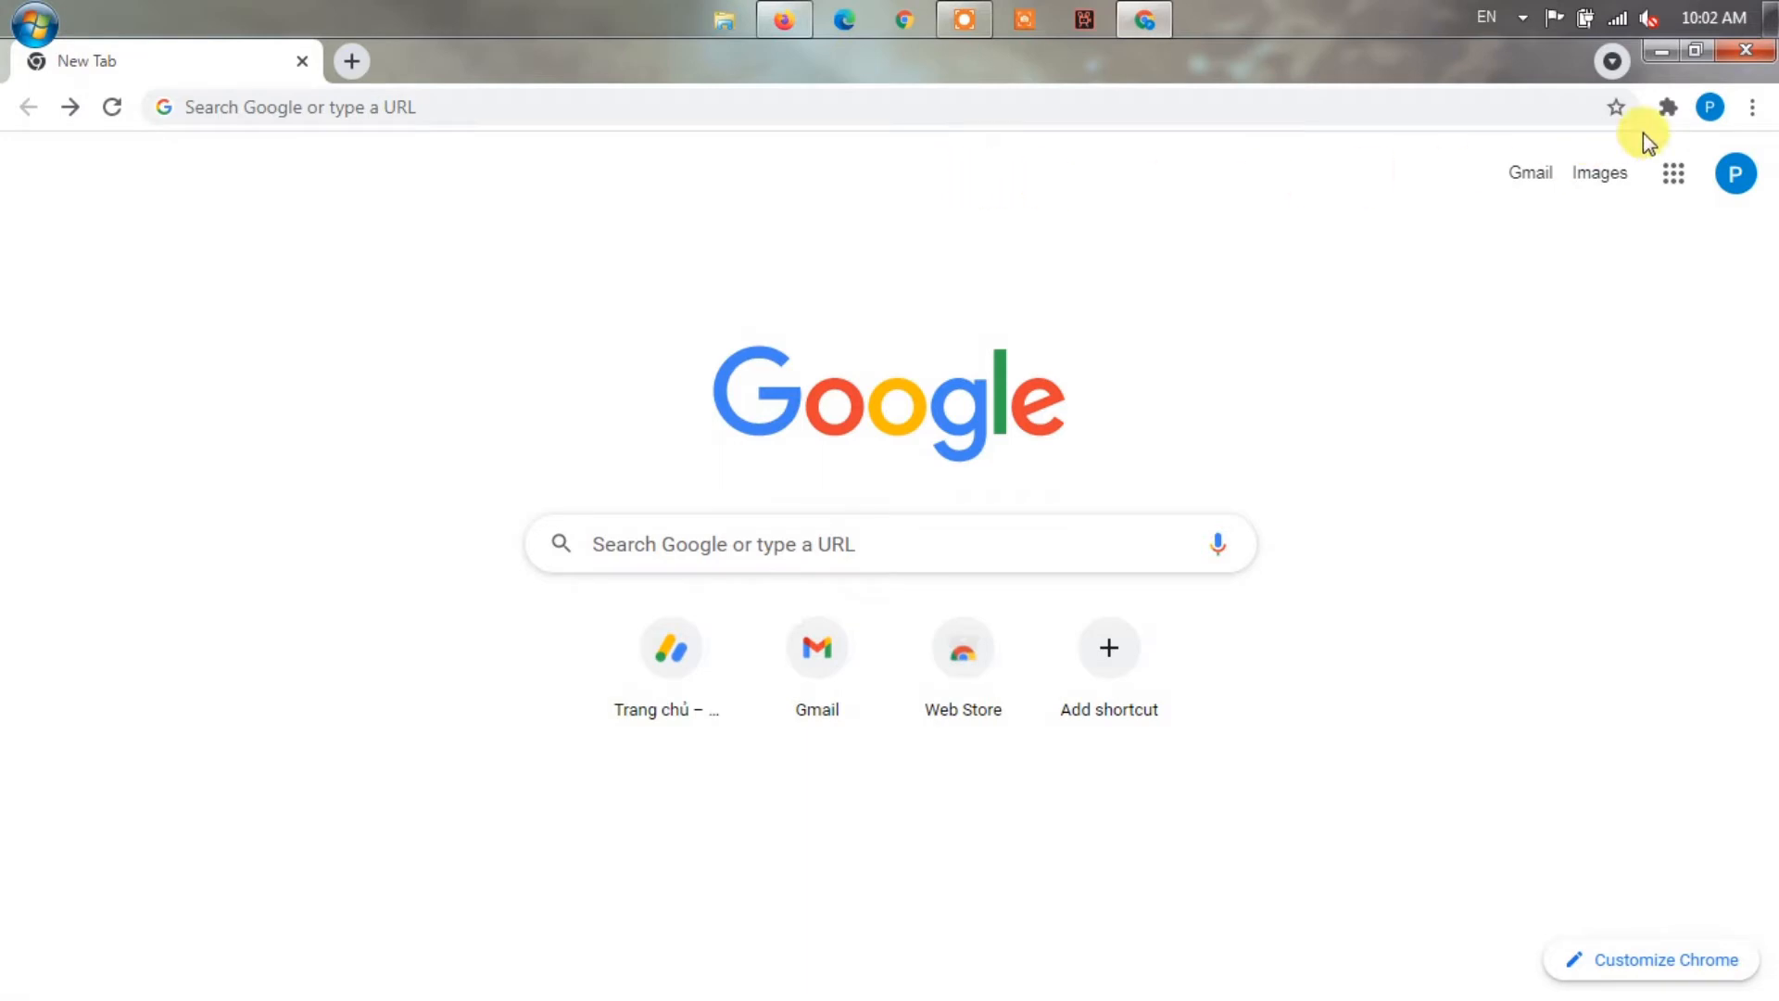
Disable the SetupVPN - Lifetime Free VPN extension from Chrome's Extensions page
left_click(1753, 107)
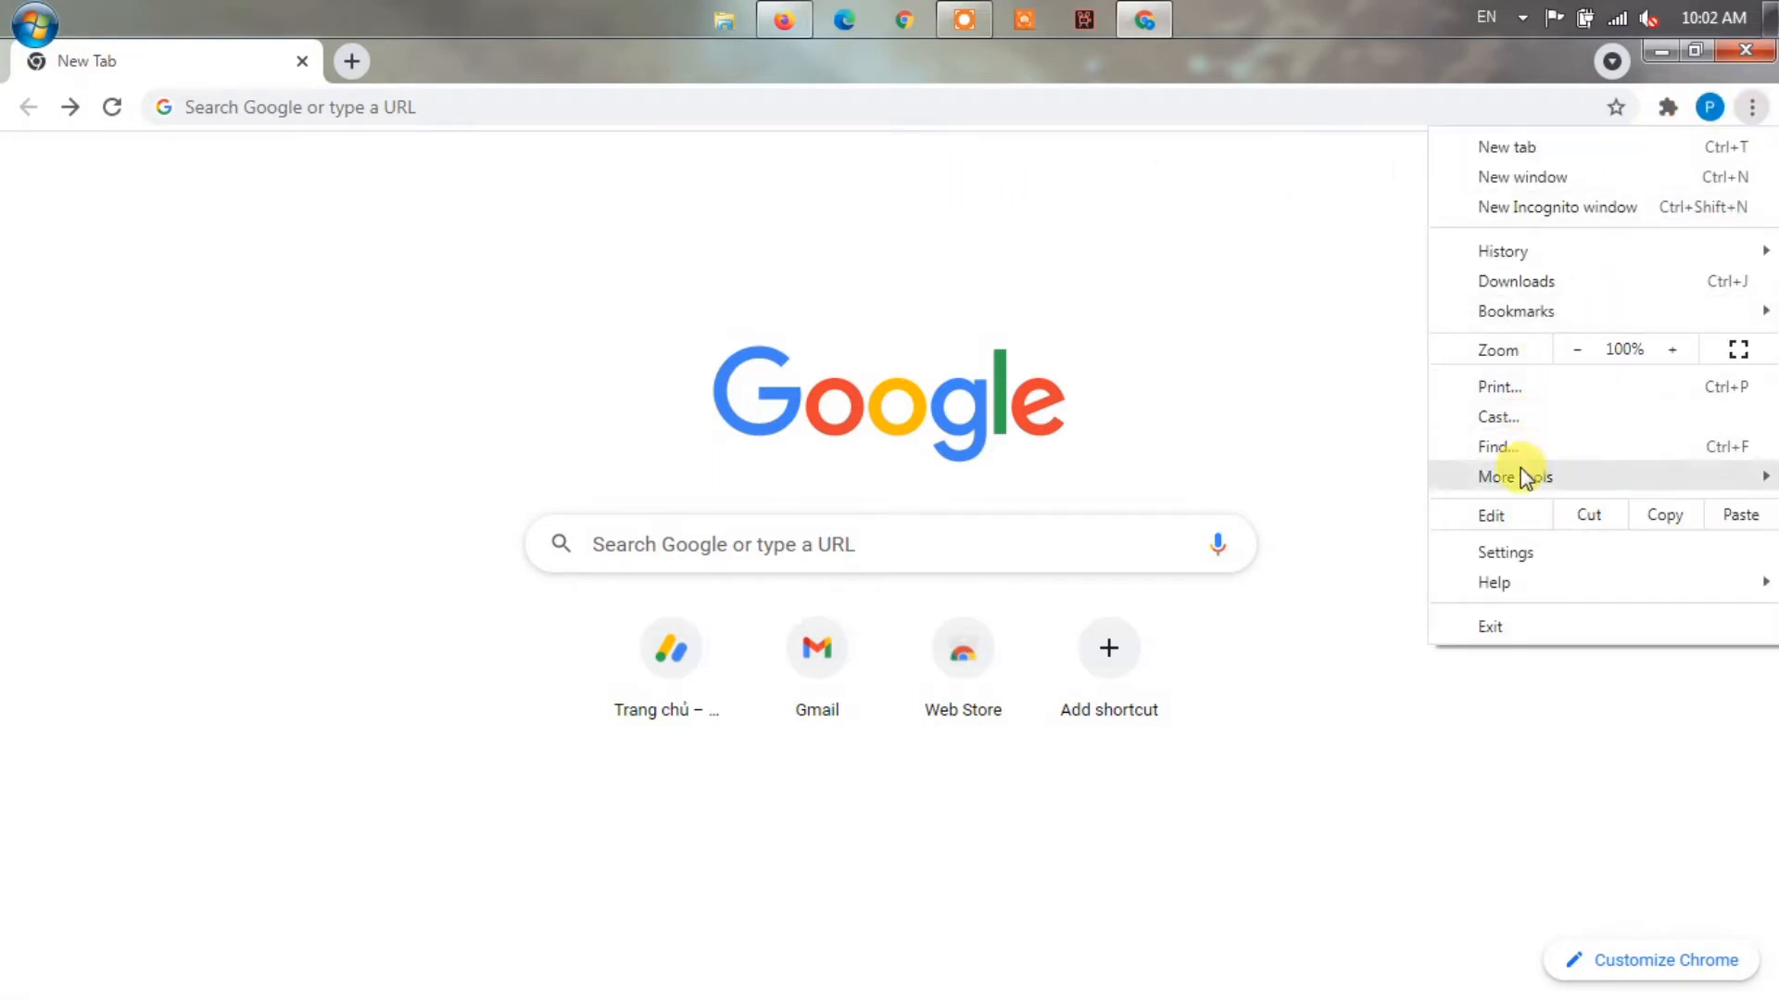
mouse_move(1515, 476)
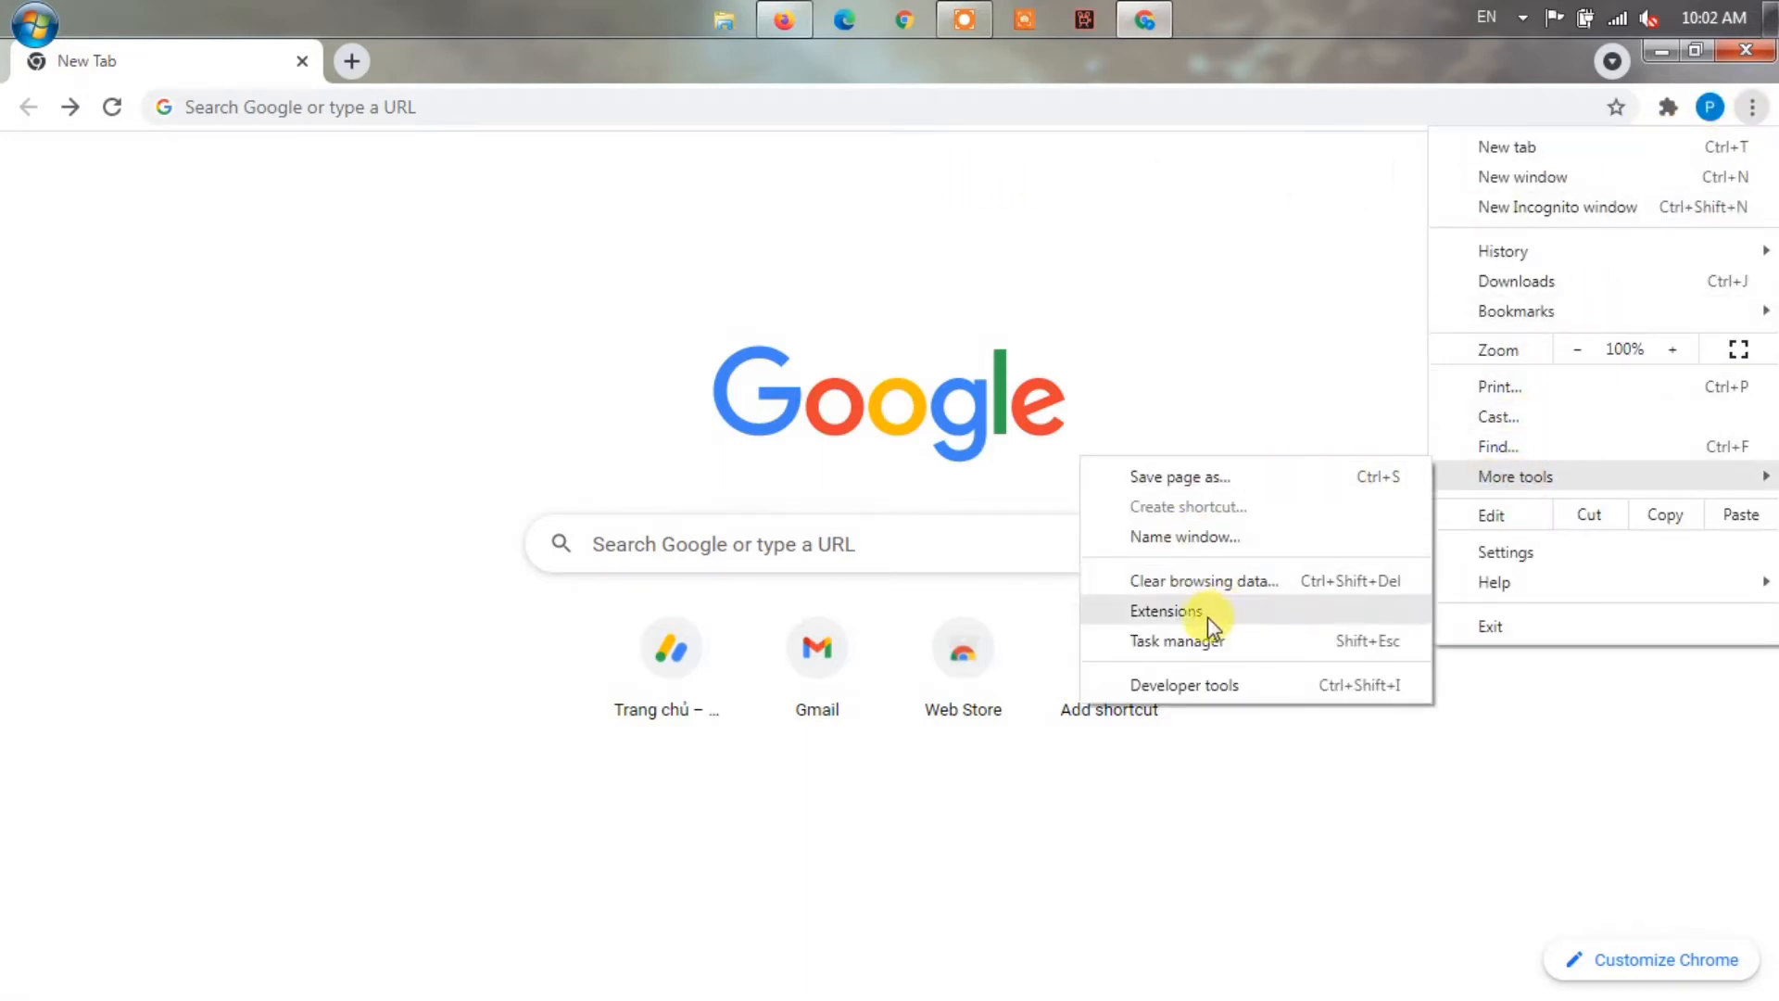
left_click(1214, 613)
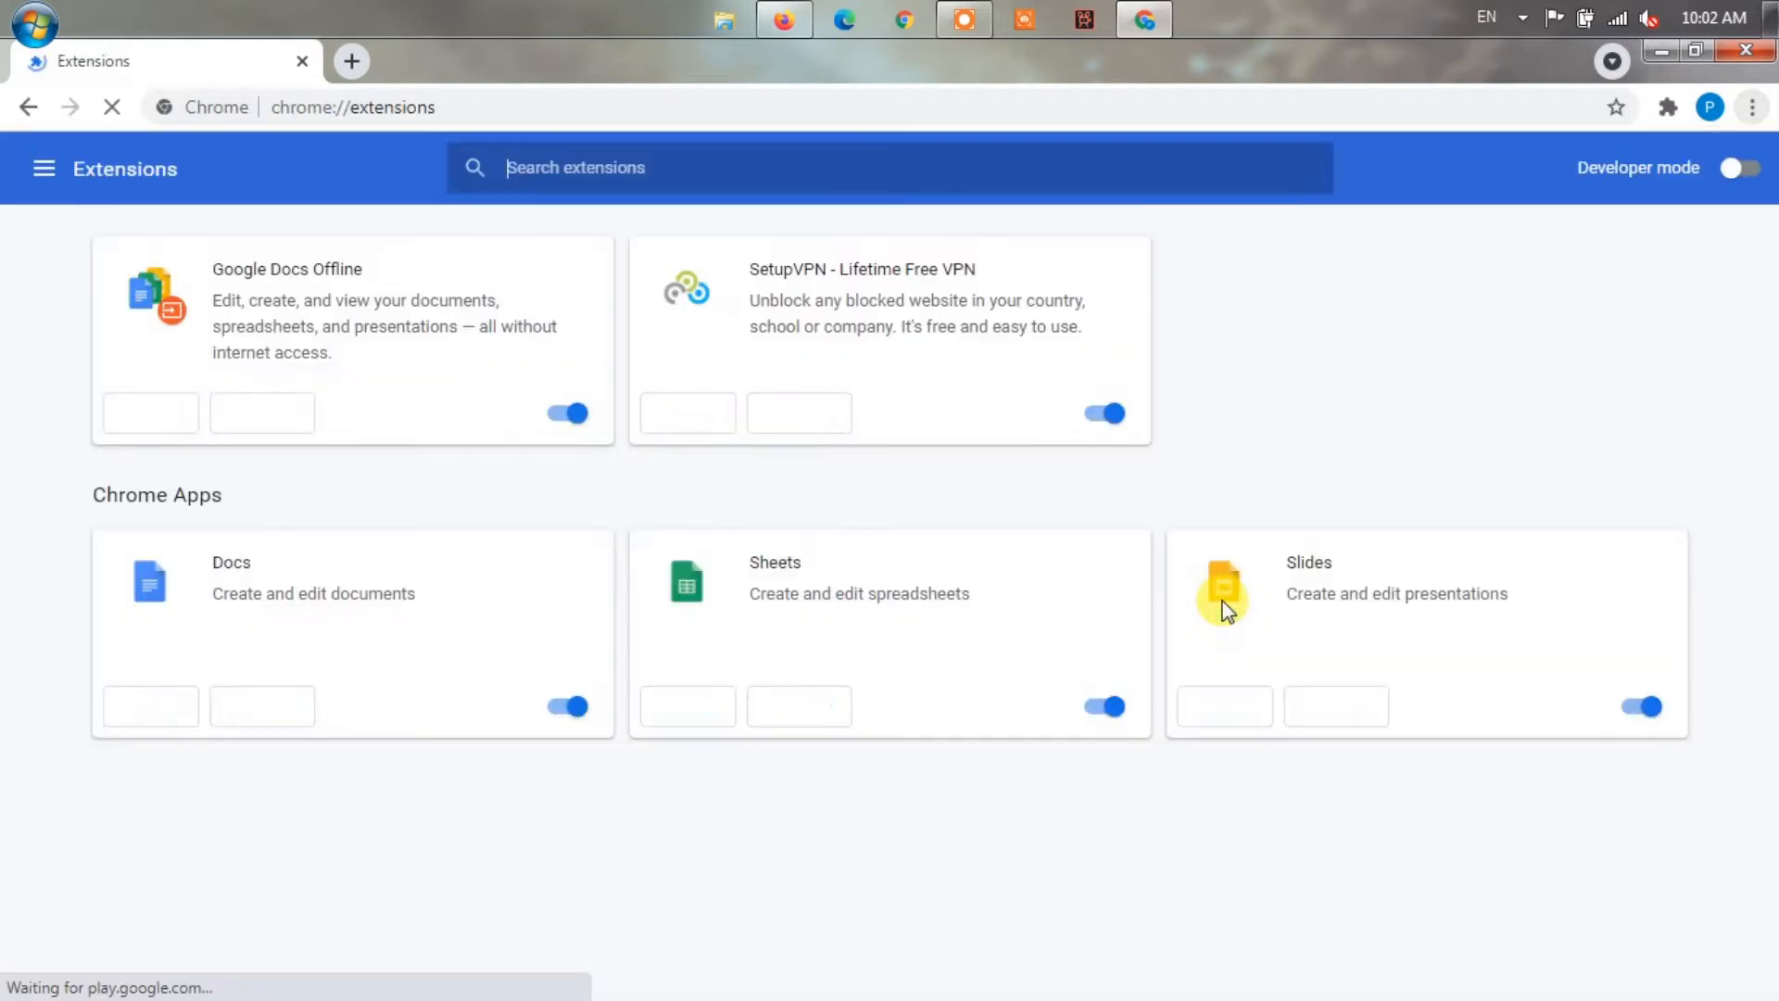
left_click(1112, 417)
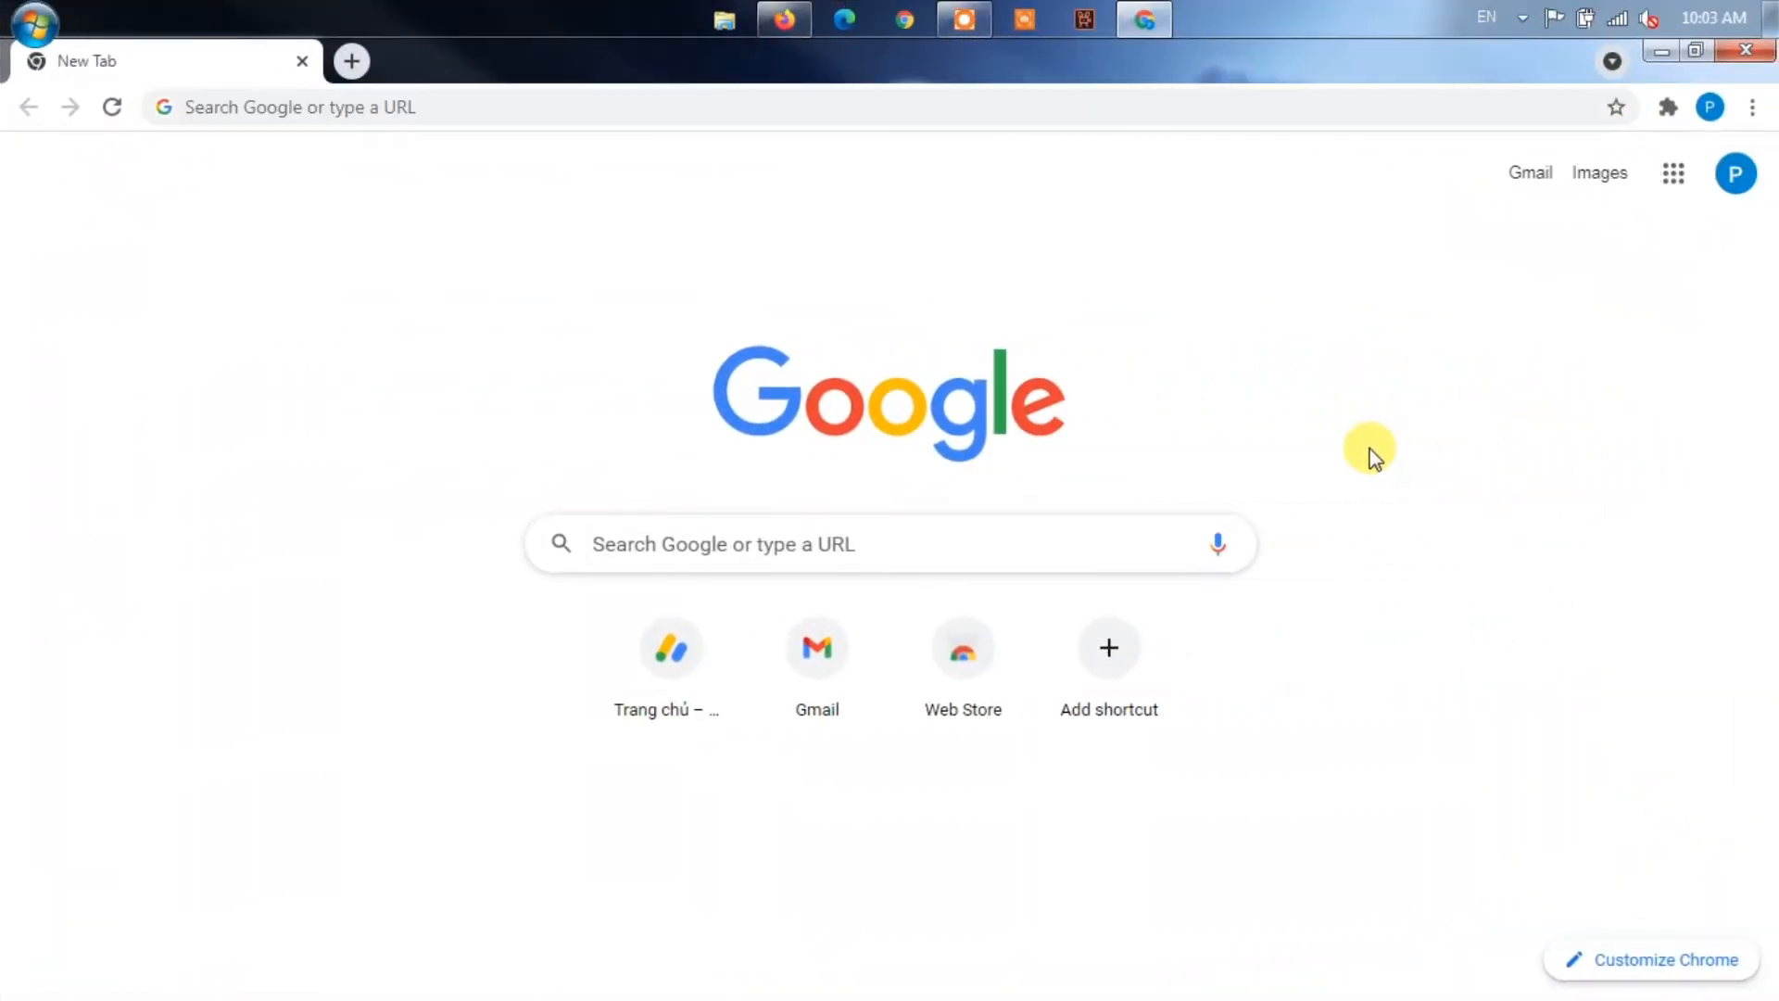
Load chrome://components and run Check for update on Widevine Content Decryption Module
left_click(540, 107)
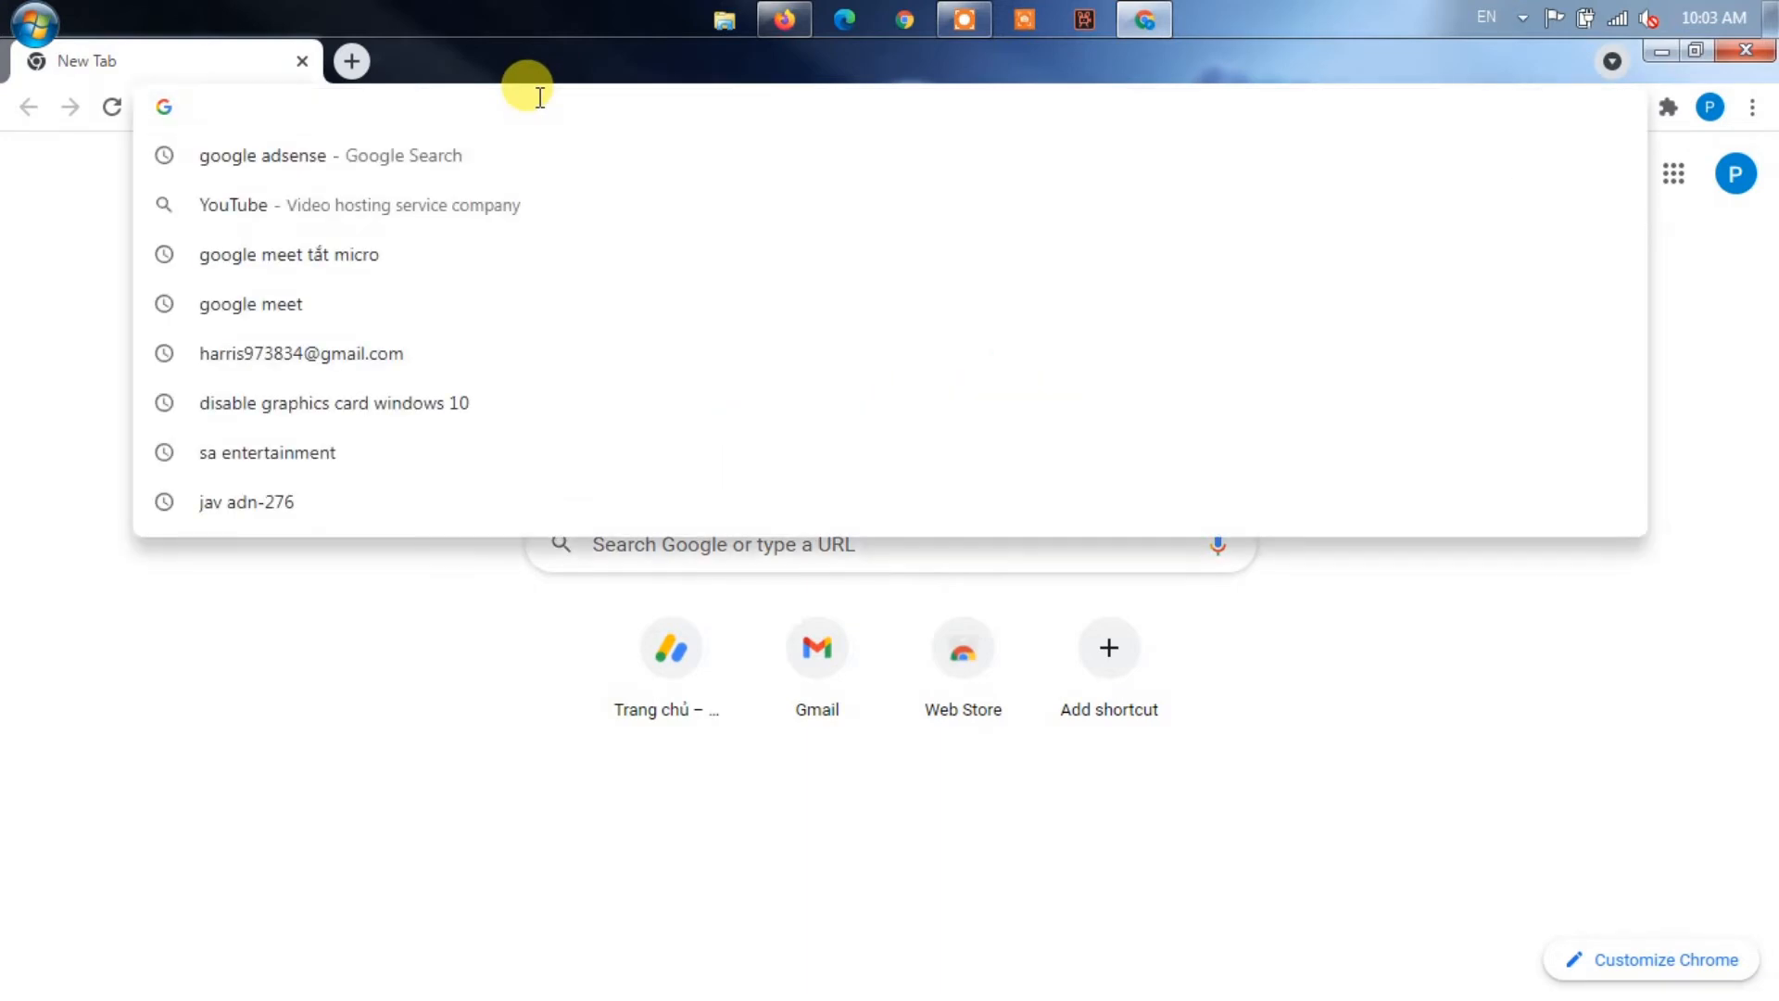
type("chrome://components/")
key("Return")
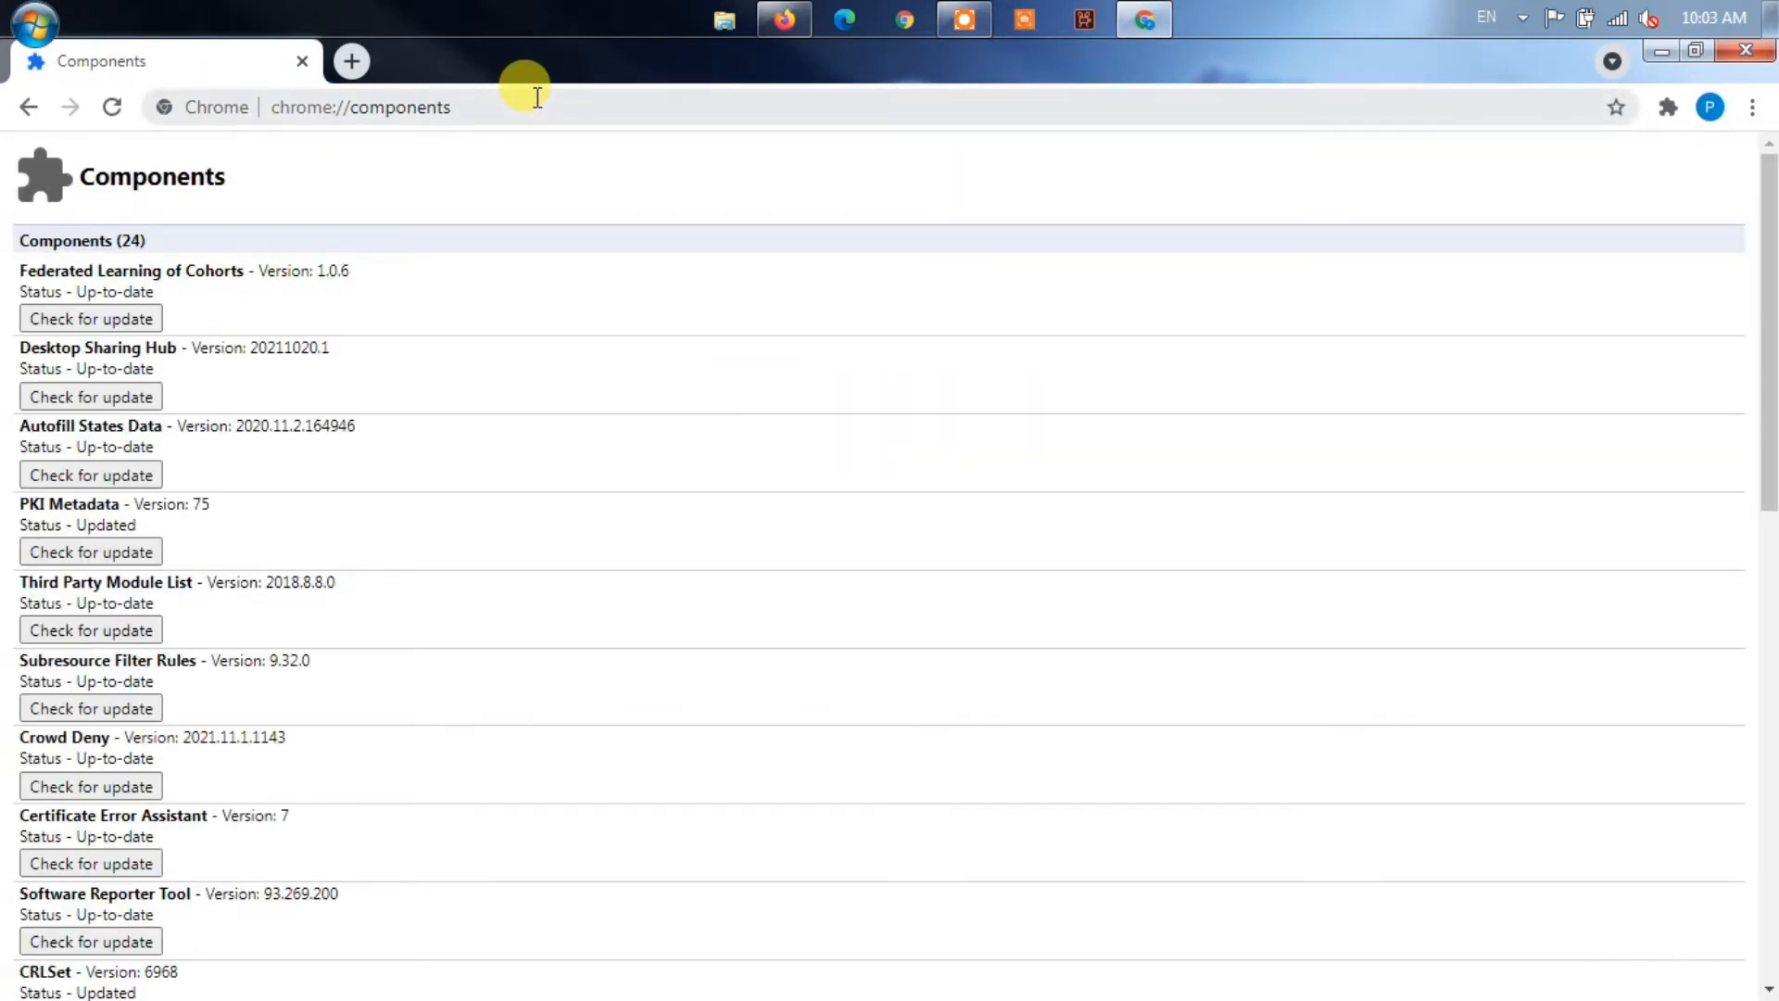
left_click_drag(1769, 320, 1717, 829)
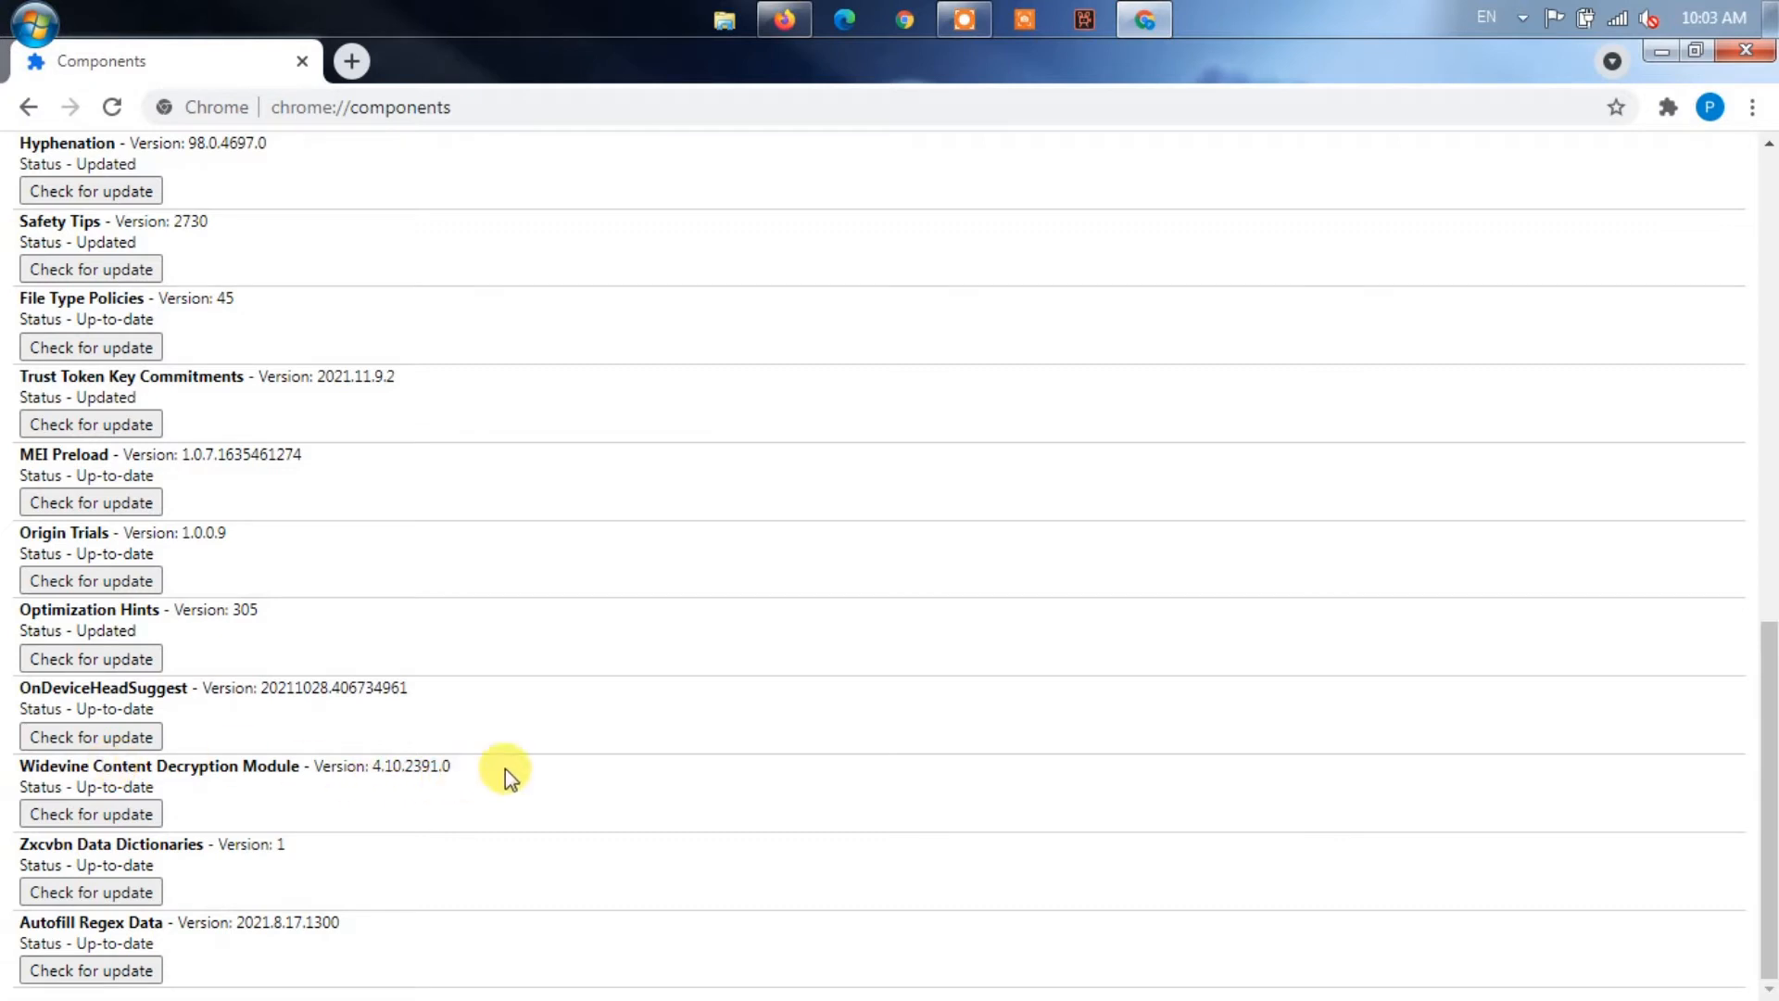
left_click_drag(452, 767, 19, 767)
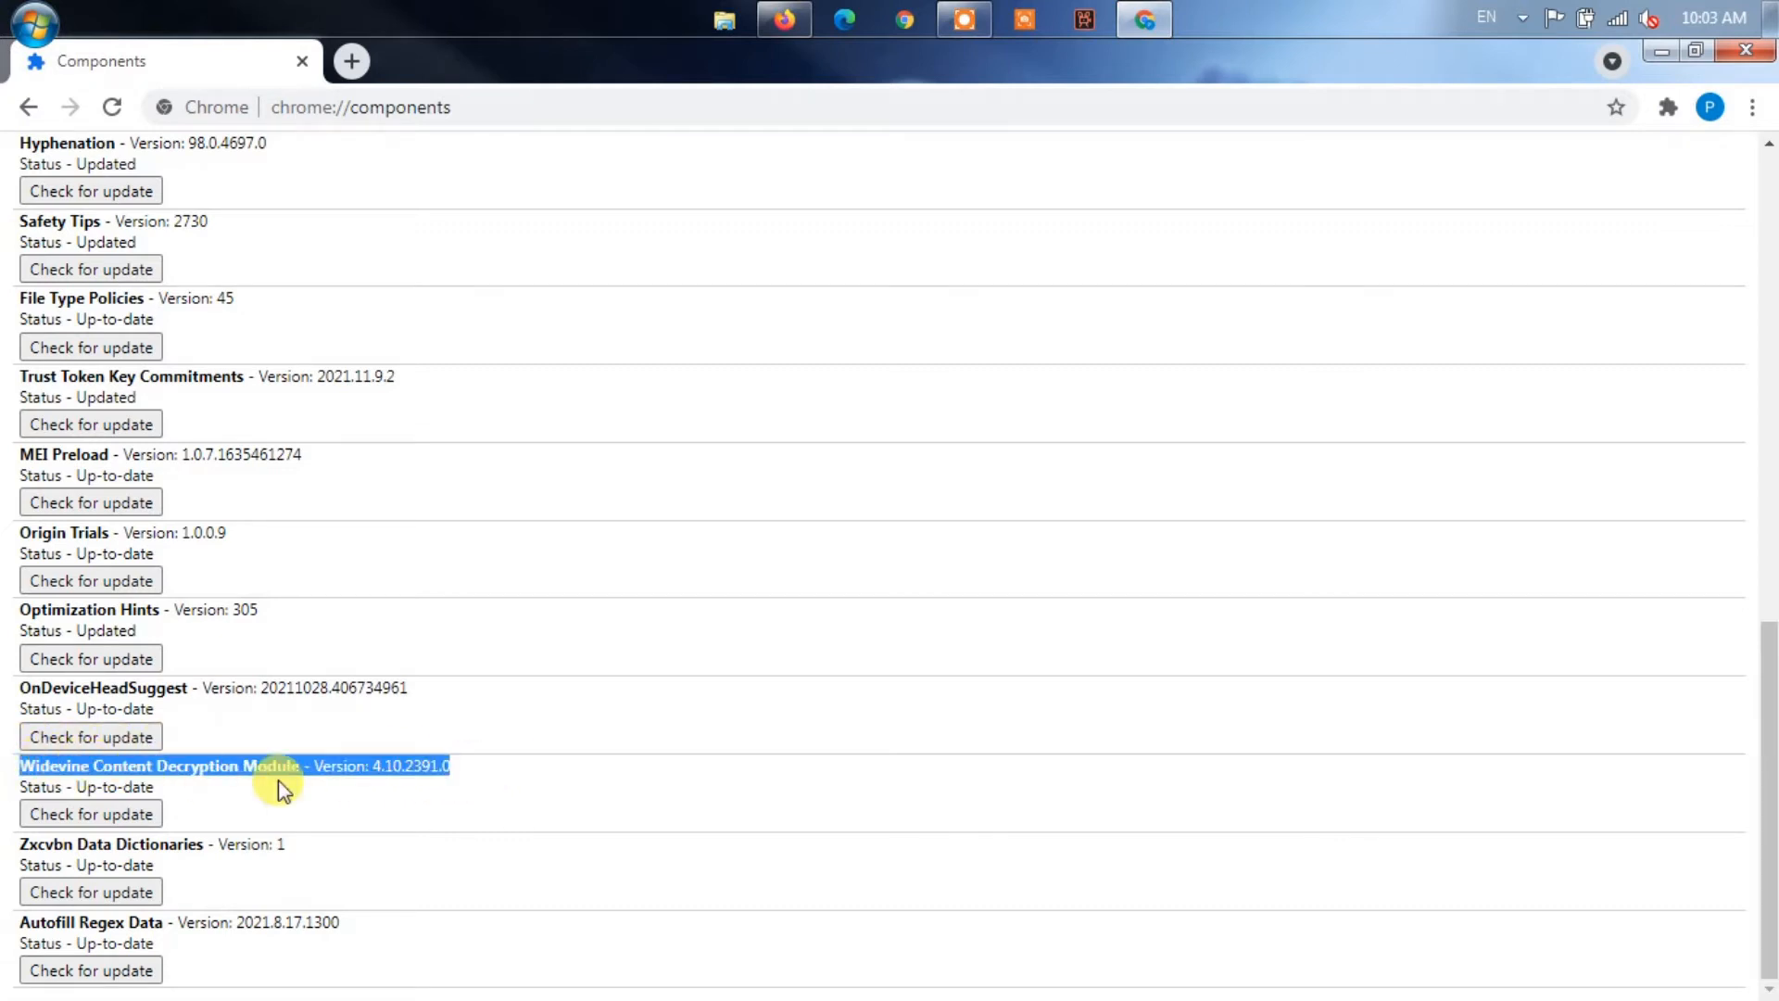
left_click(139, 817)
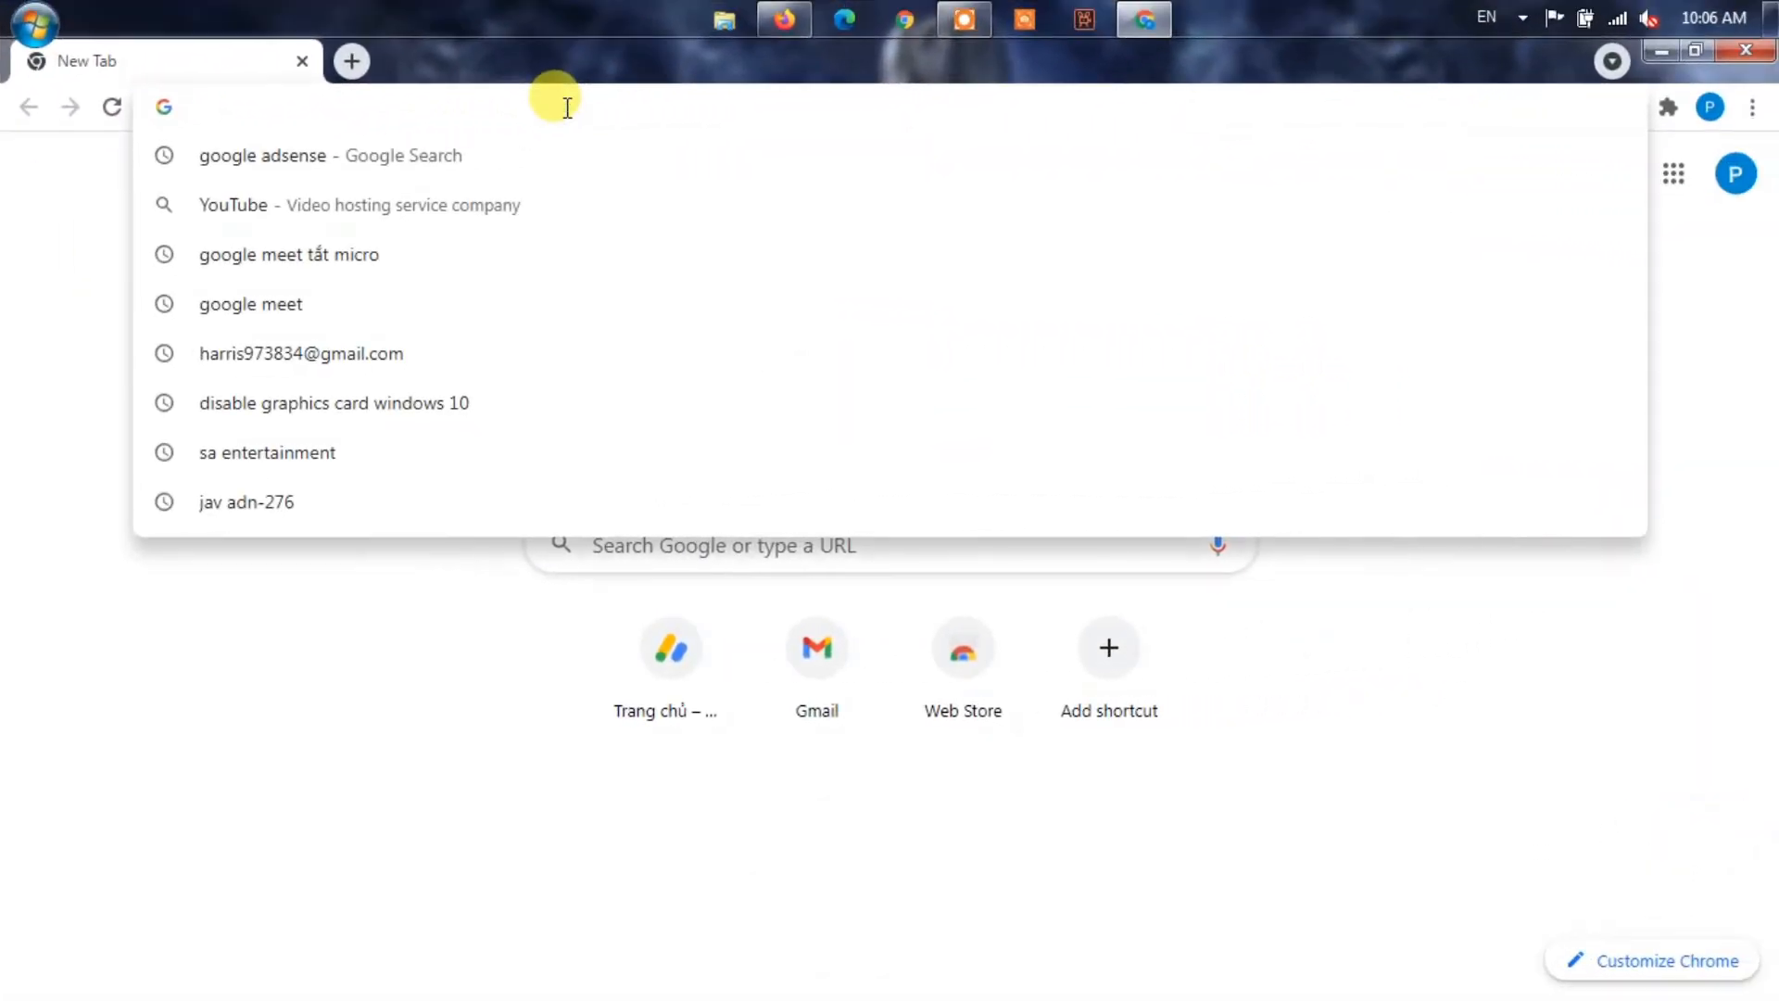
type("https://help.netflix.com/en/is-netflix-down")
Load help.netflix.com/en/is-netflix-down and read that Netflix is up
key("Return")
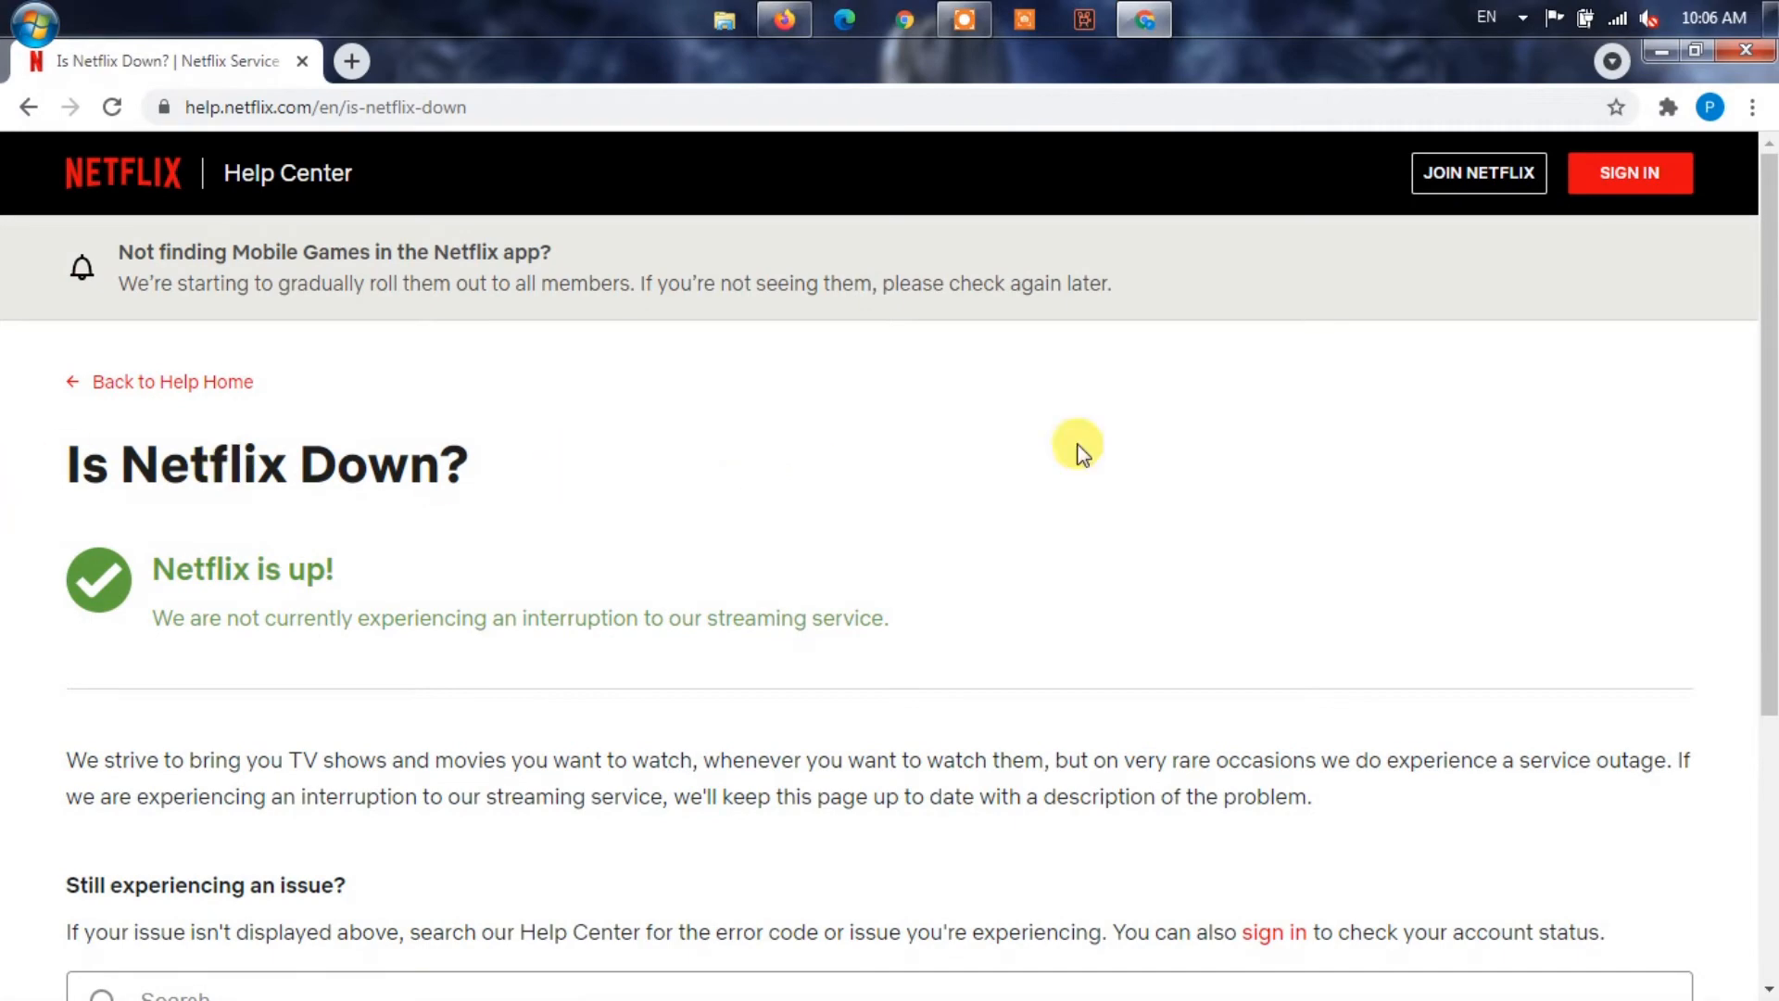
mouse_move(1767, 285)
left_mouse_down()
mouse_move(1746, 482)
mouse_move(1746, 368)
left_mouse_up()
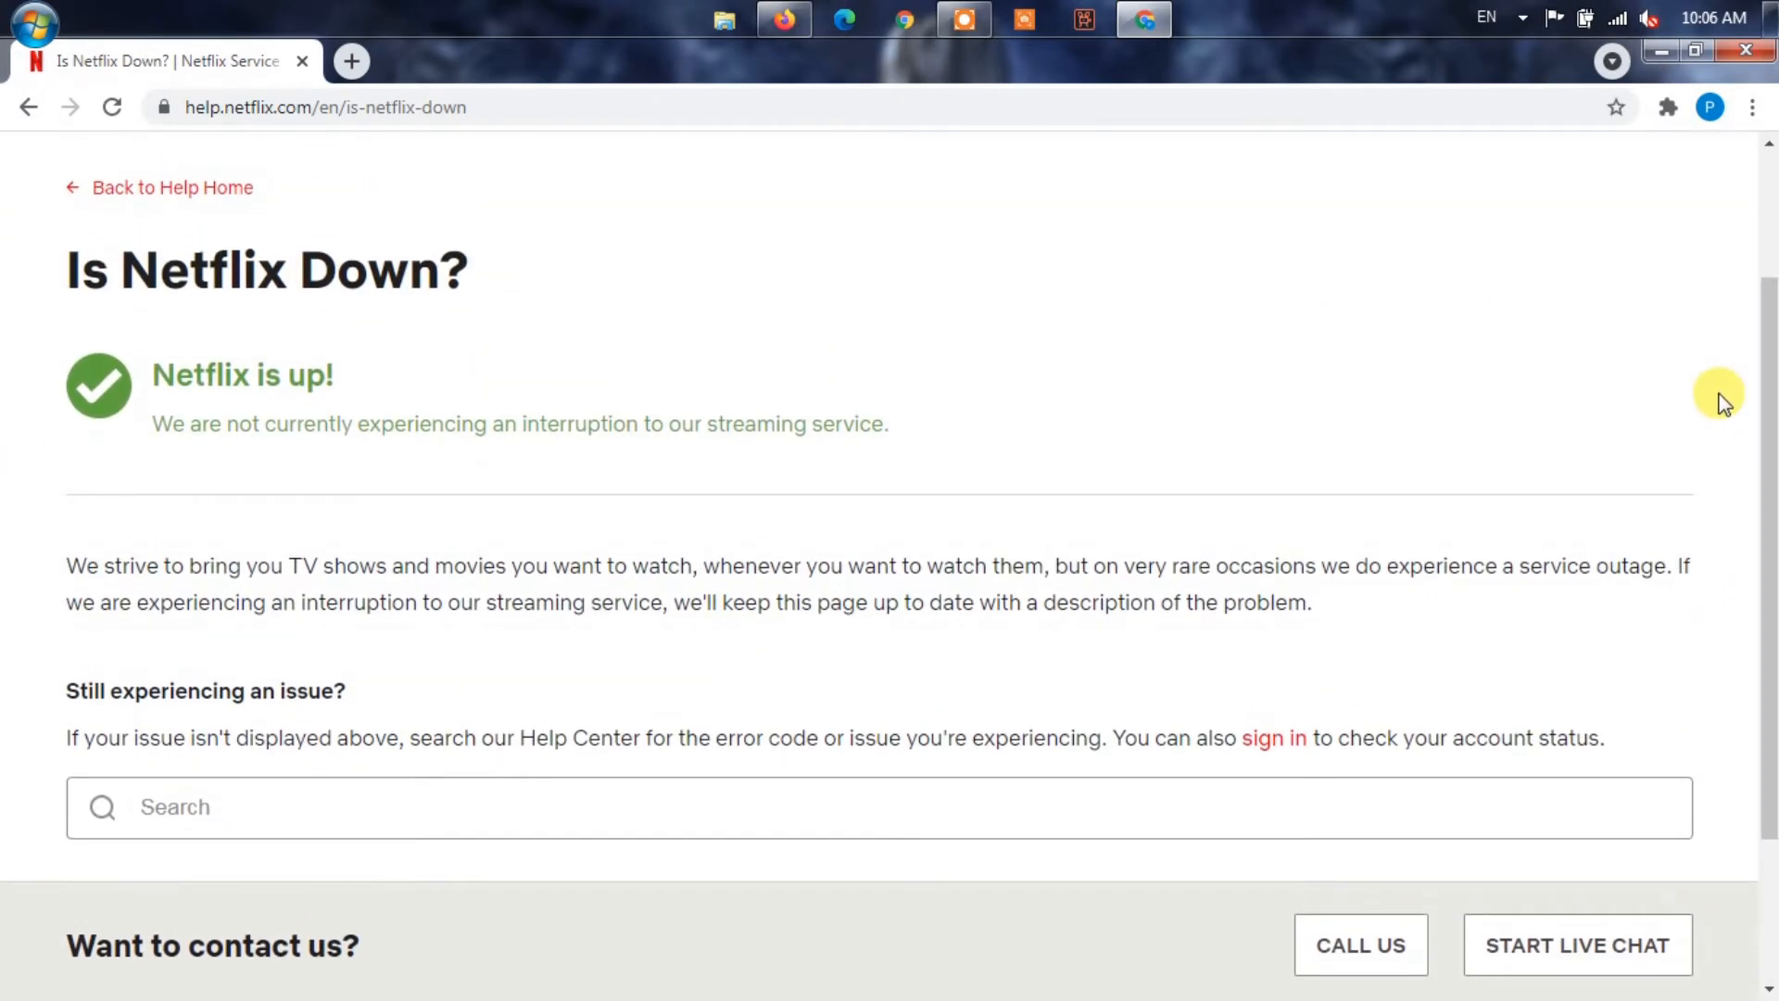
left_click_drag(903, 419, 146, 424)
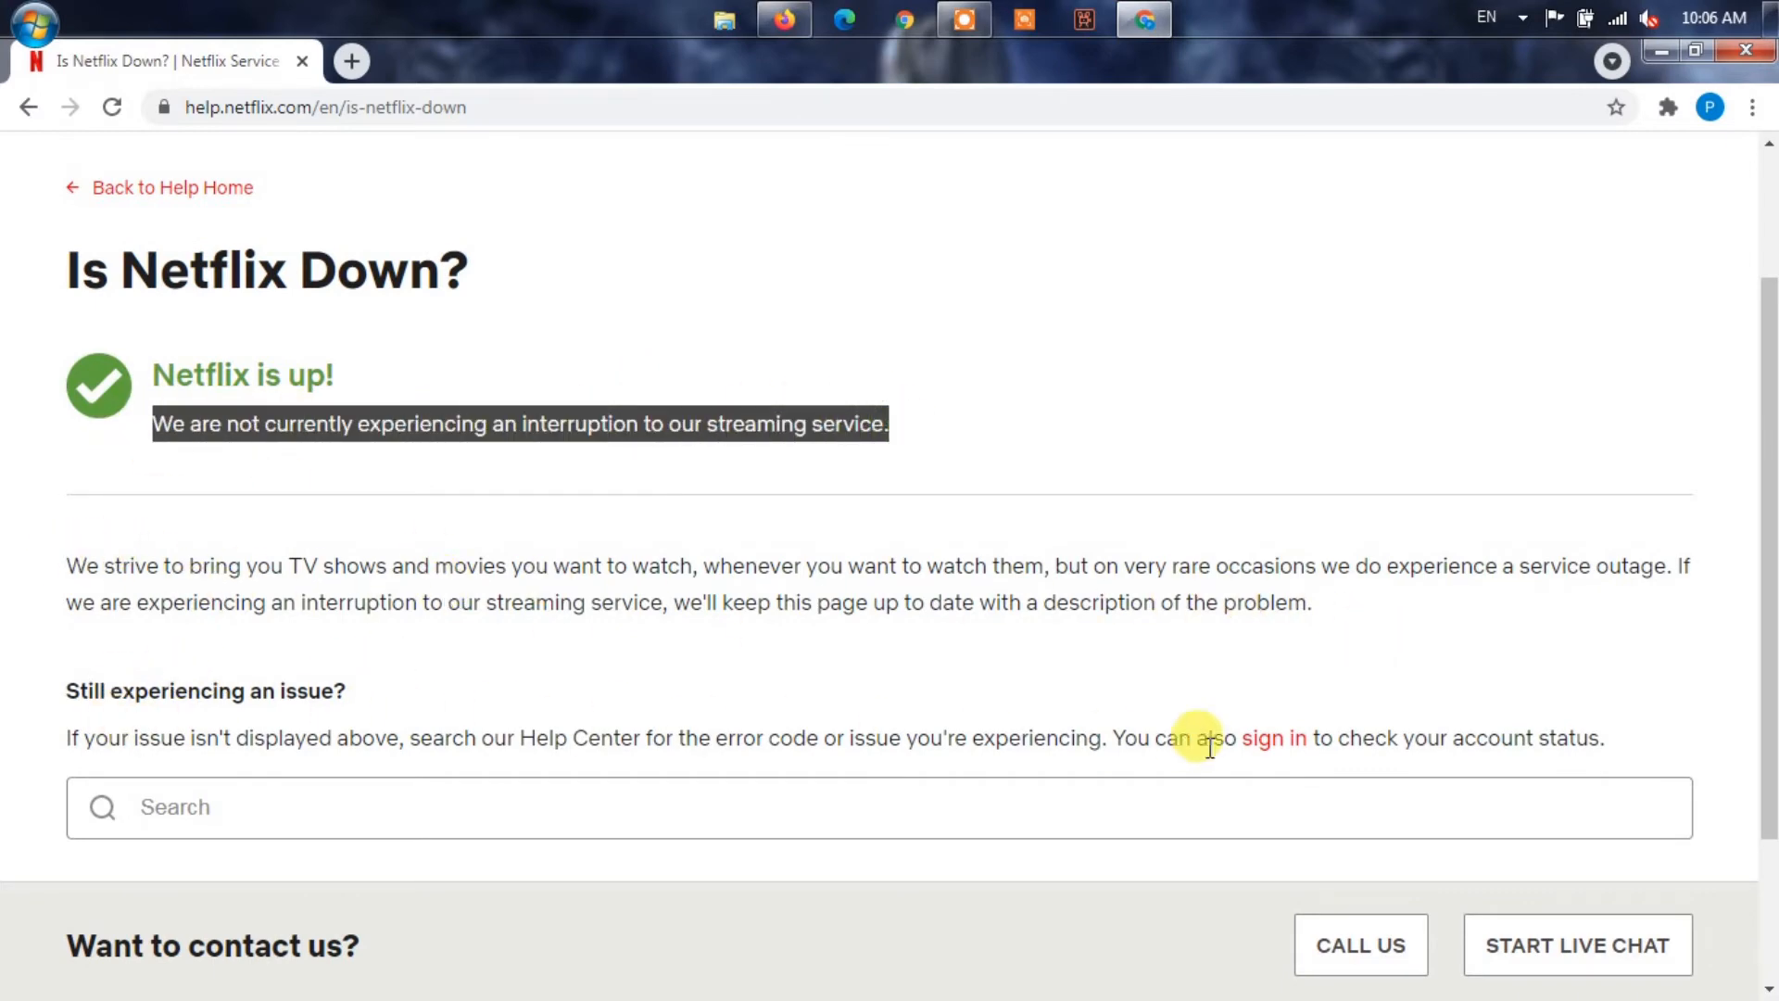
left_click(1064, 399)
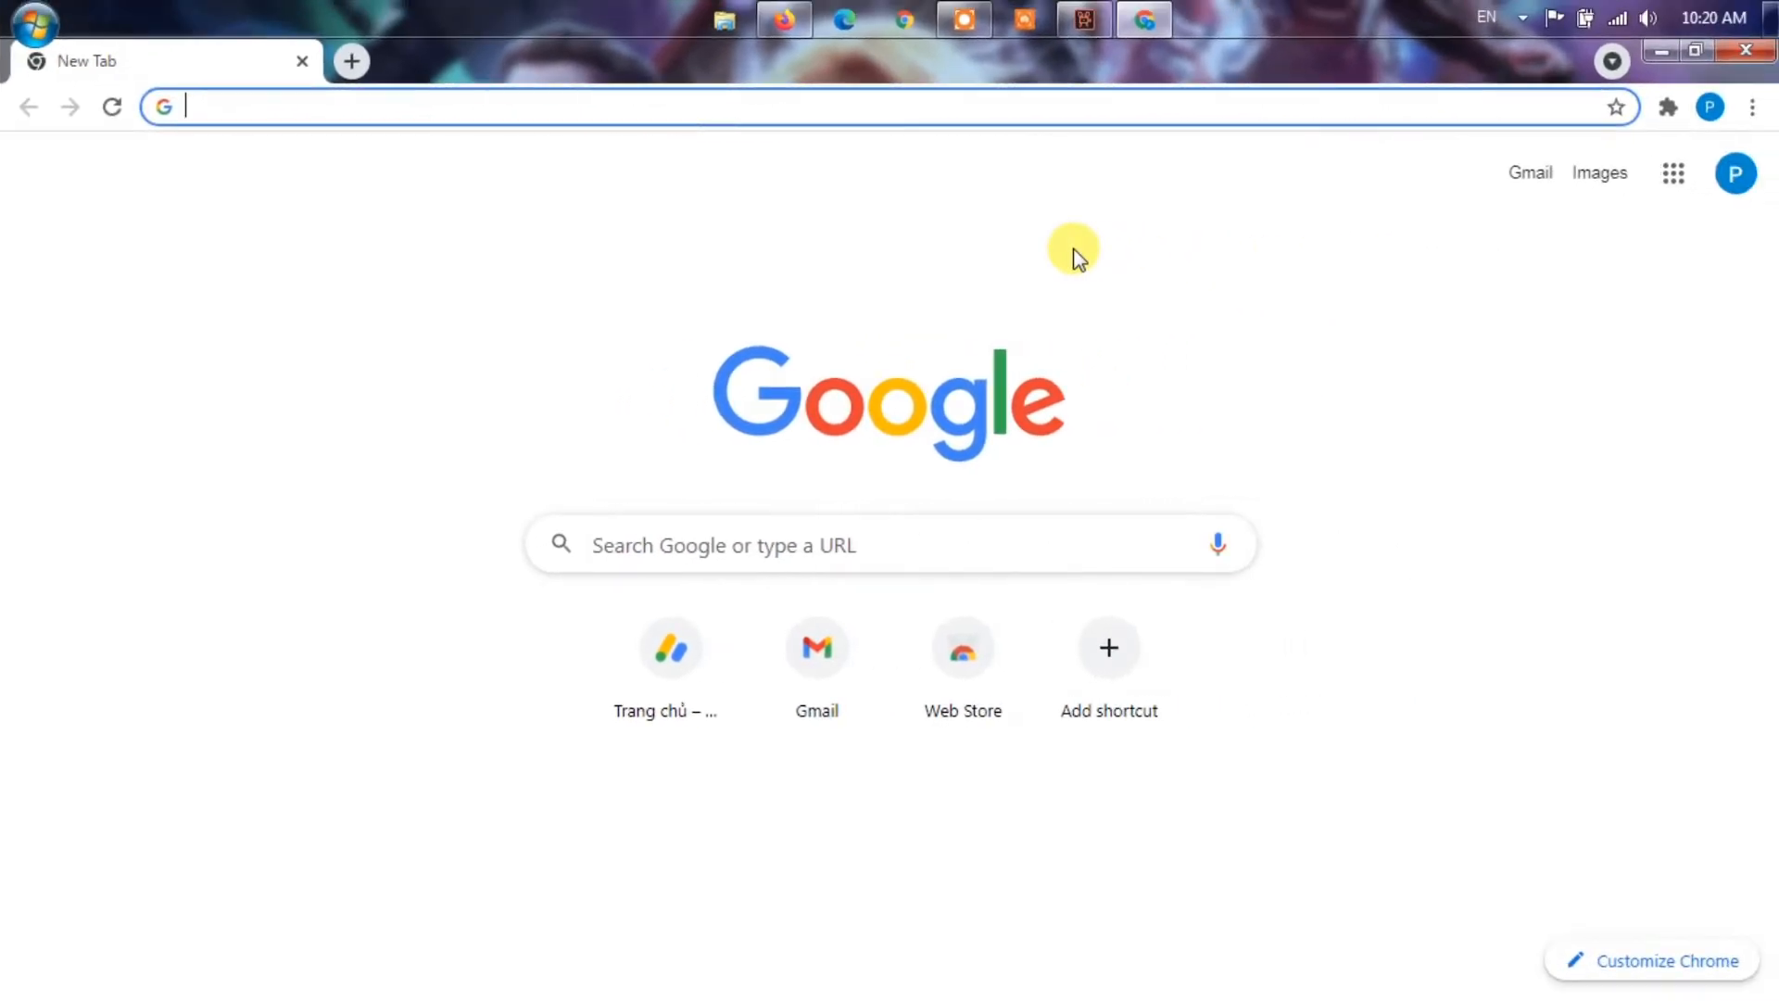
Clear browsing history, cookies and cached files for All time via History > Clear browsing data
left_click(1753, 107)
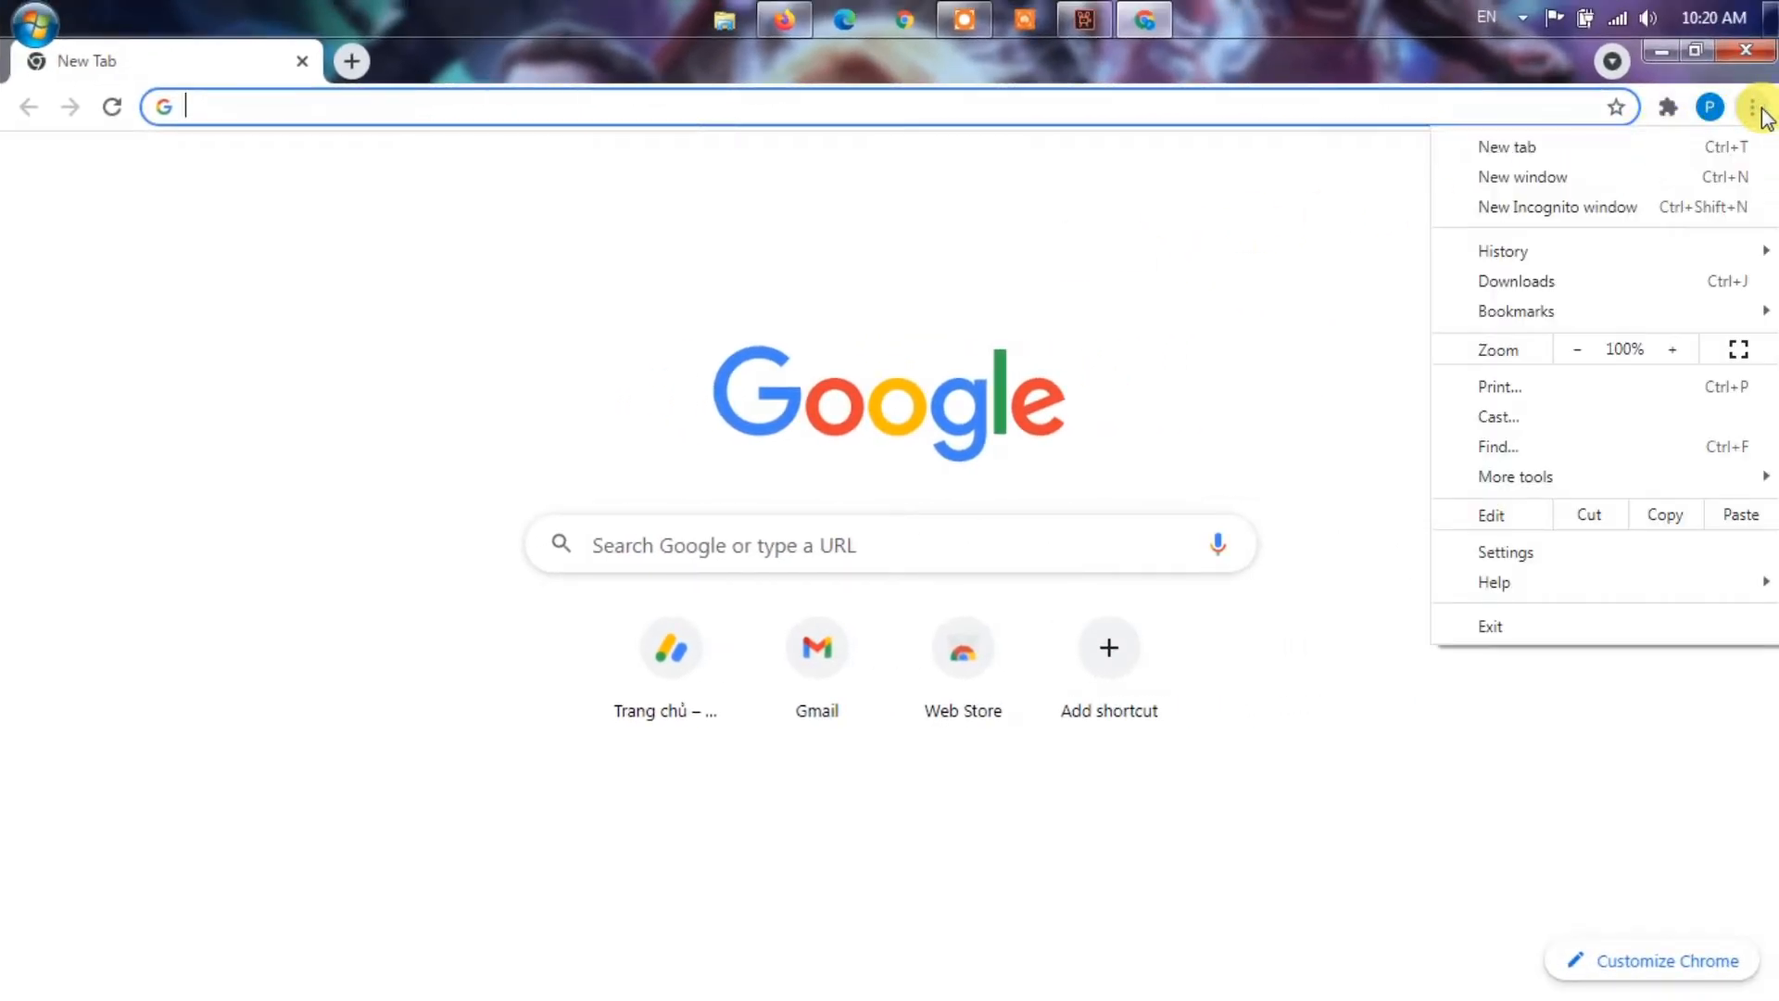
mouse_move(1503, 250)
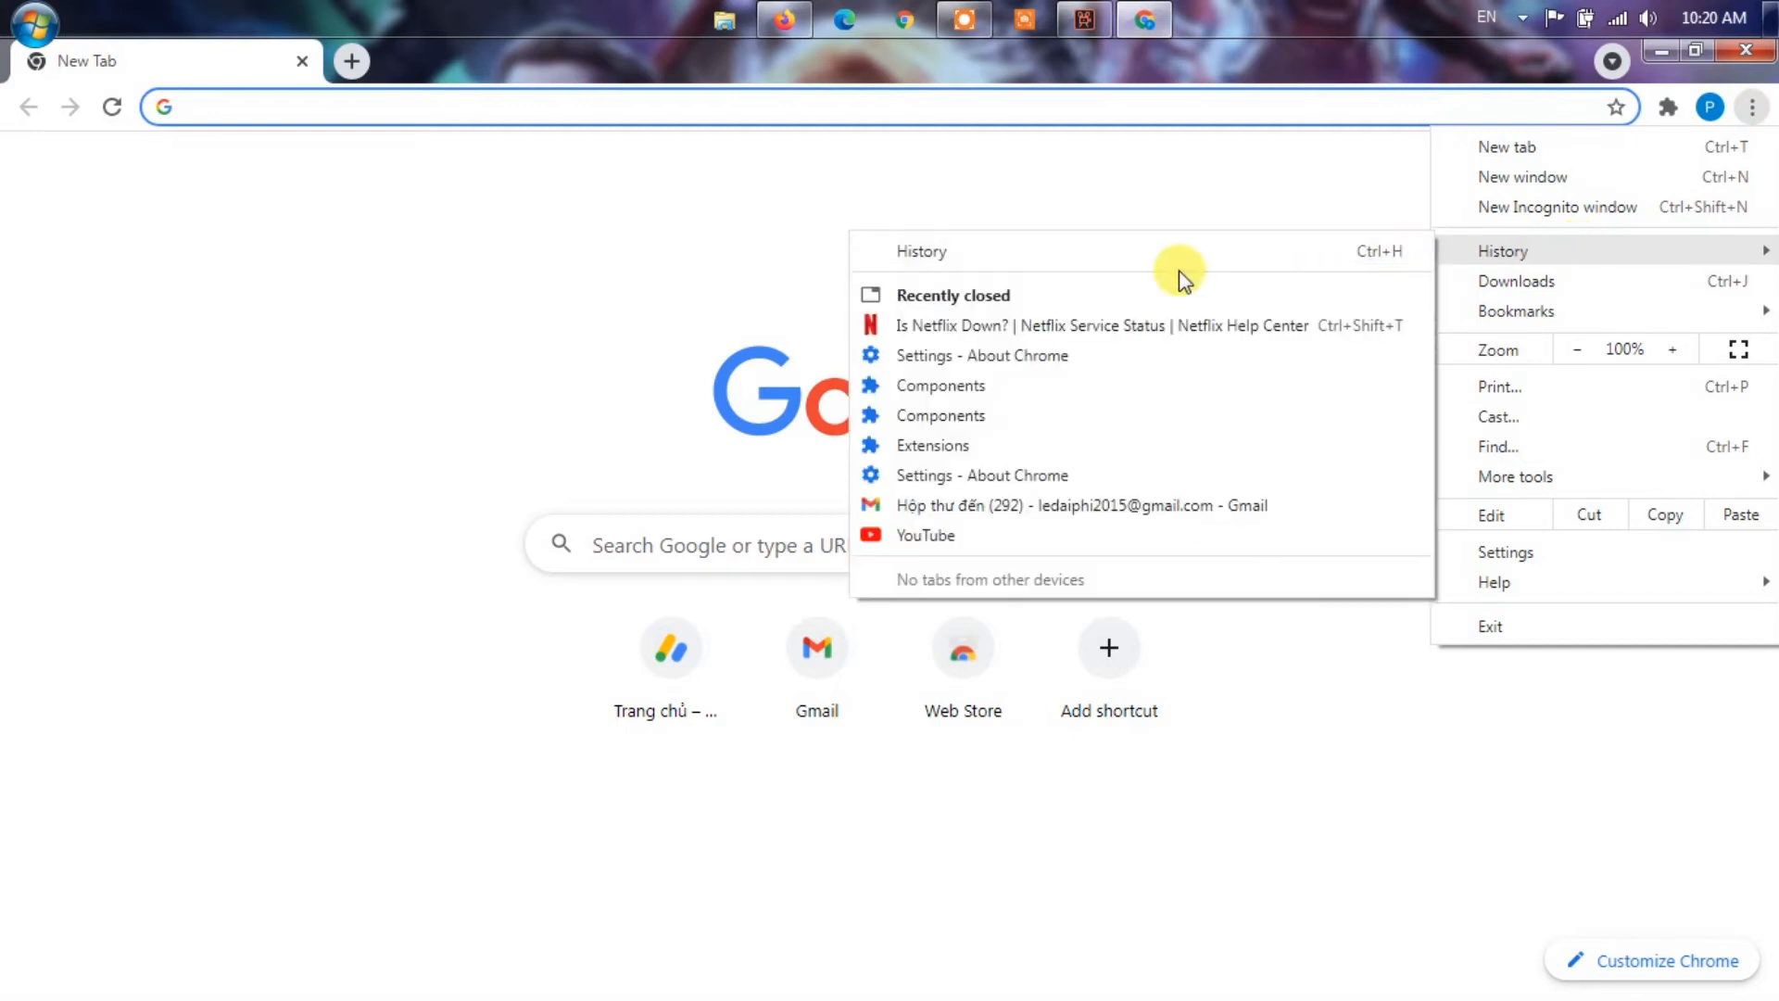
left_click(1022, 258)
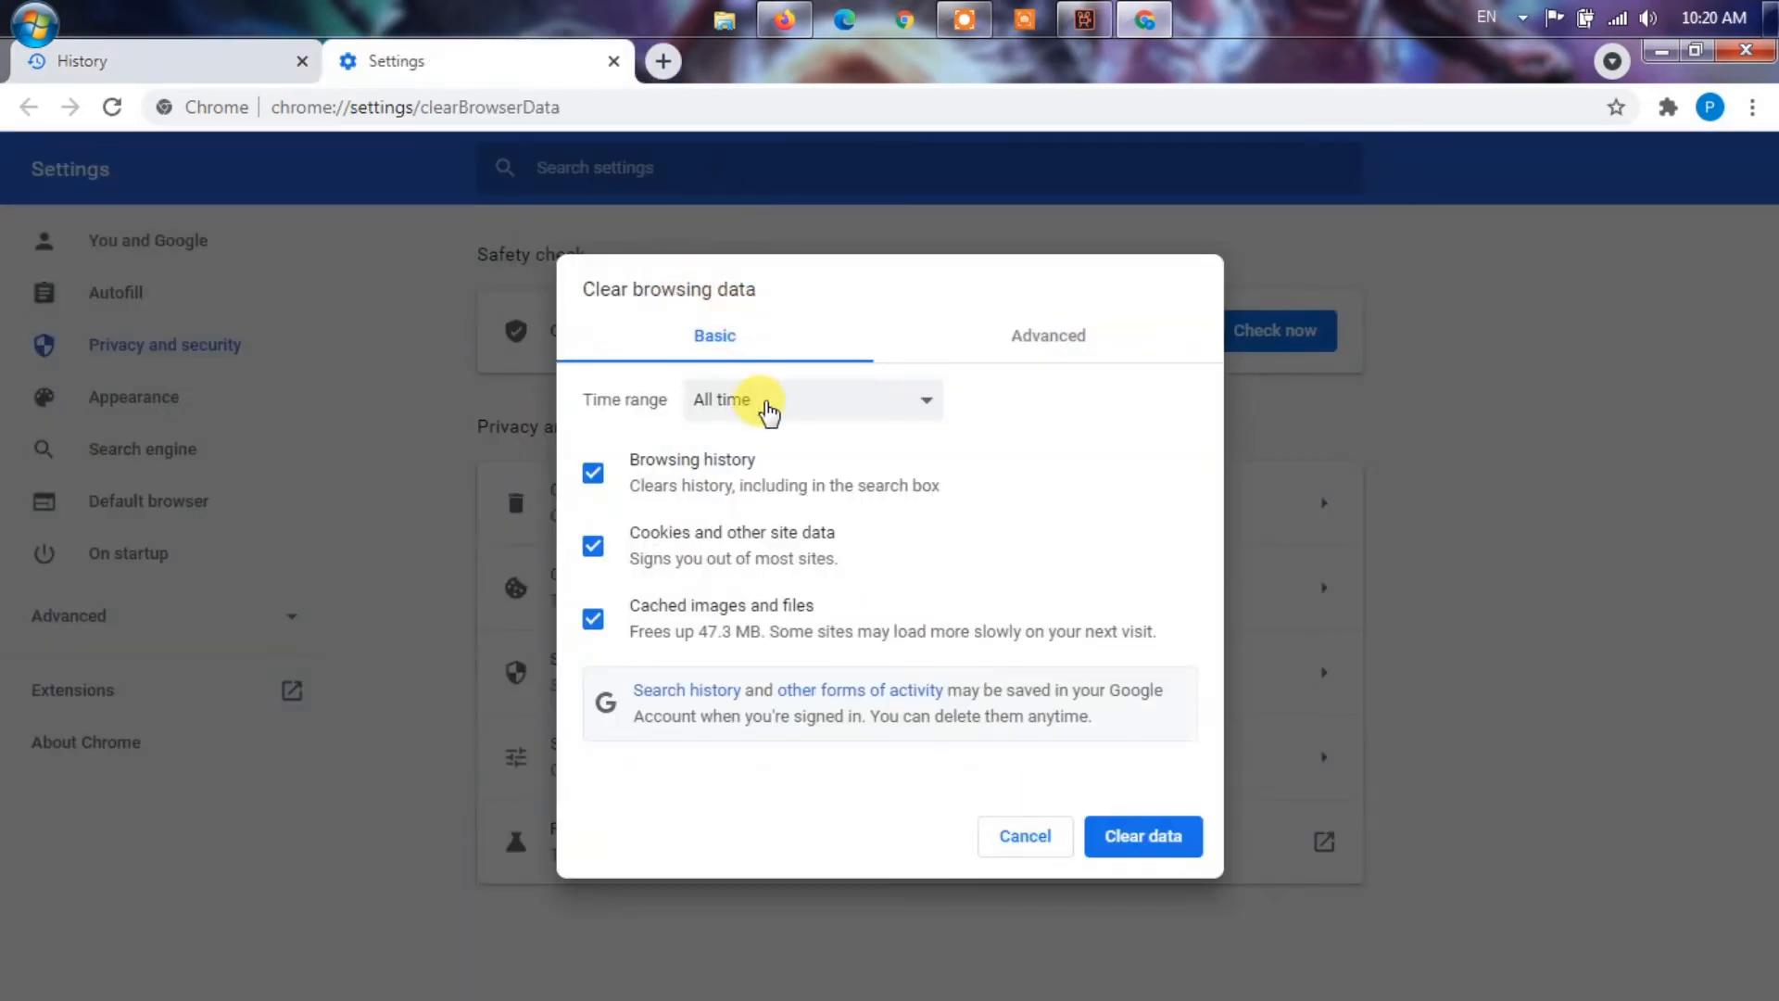
left_click(773, 406)
left_click(738, 519)
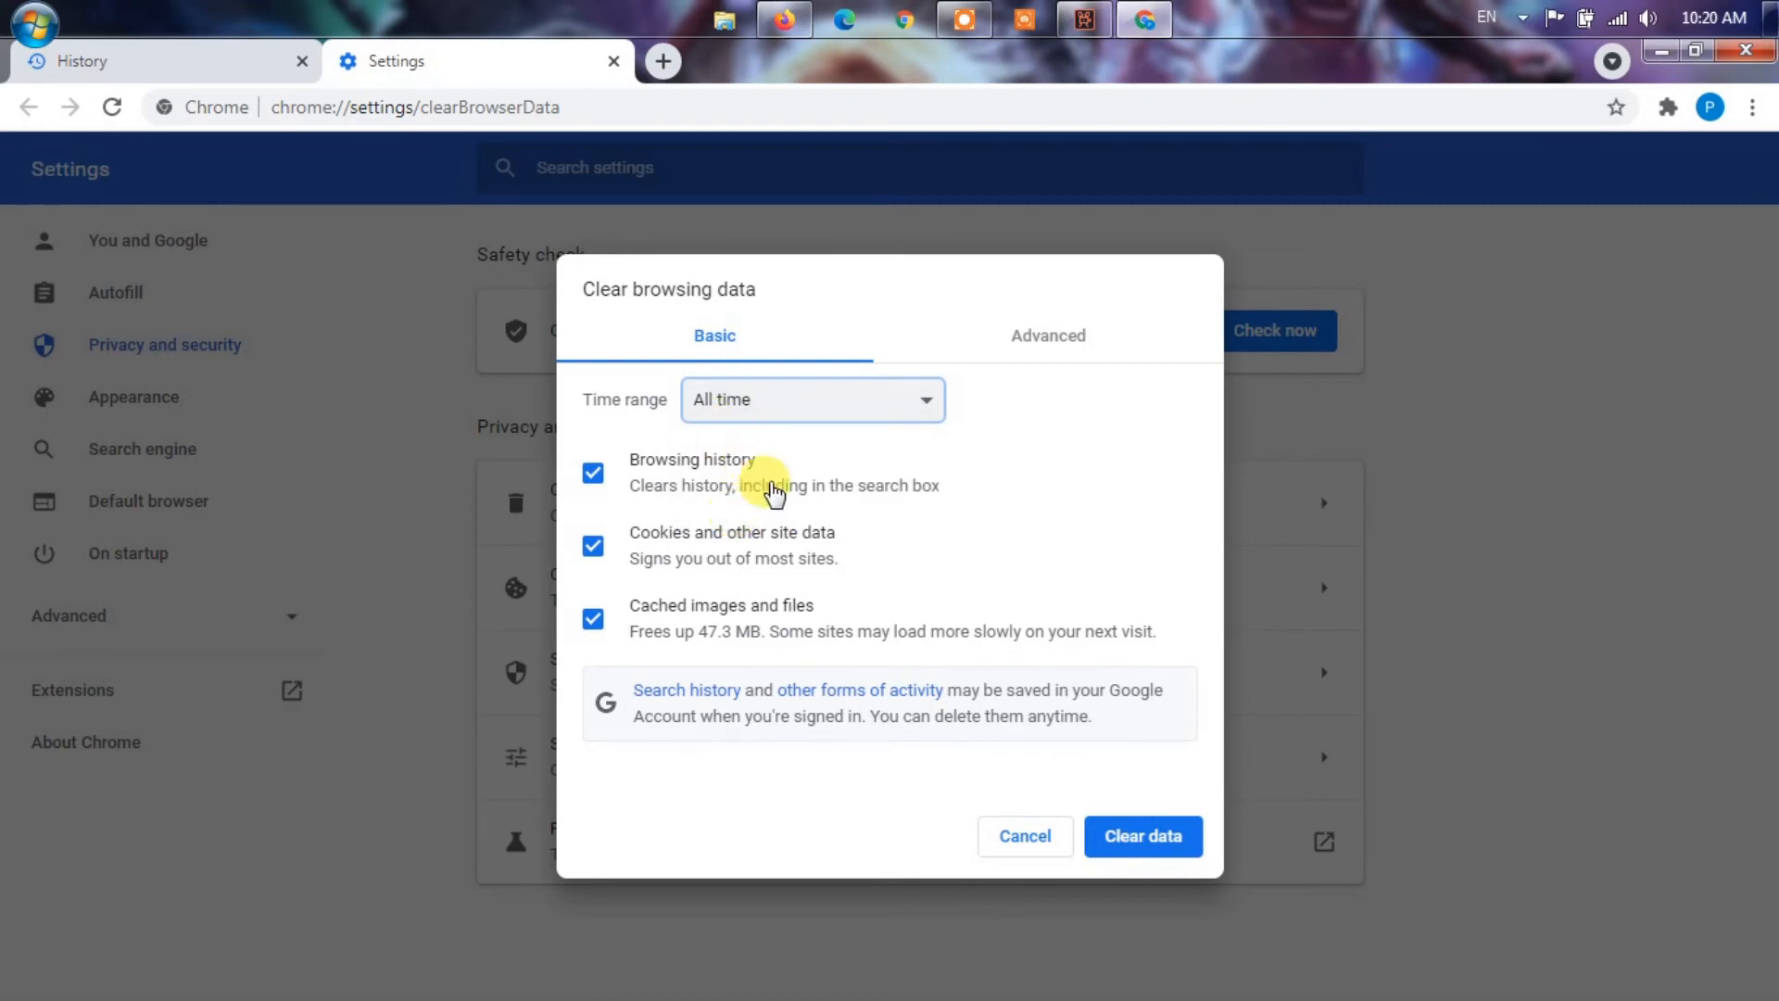
left_click(1165, 837)
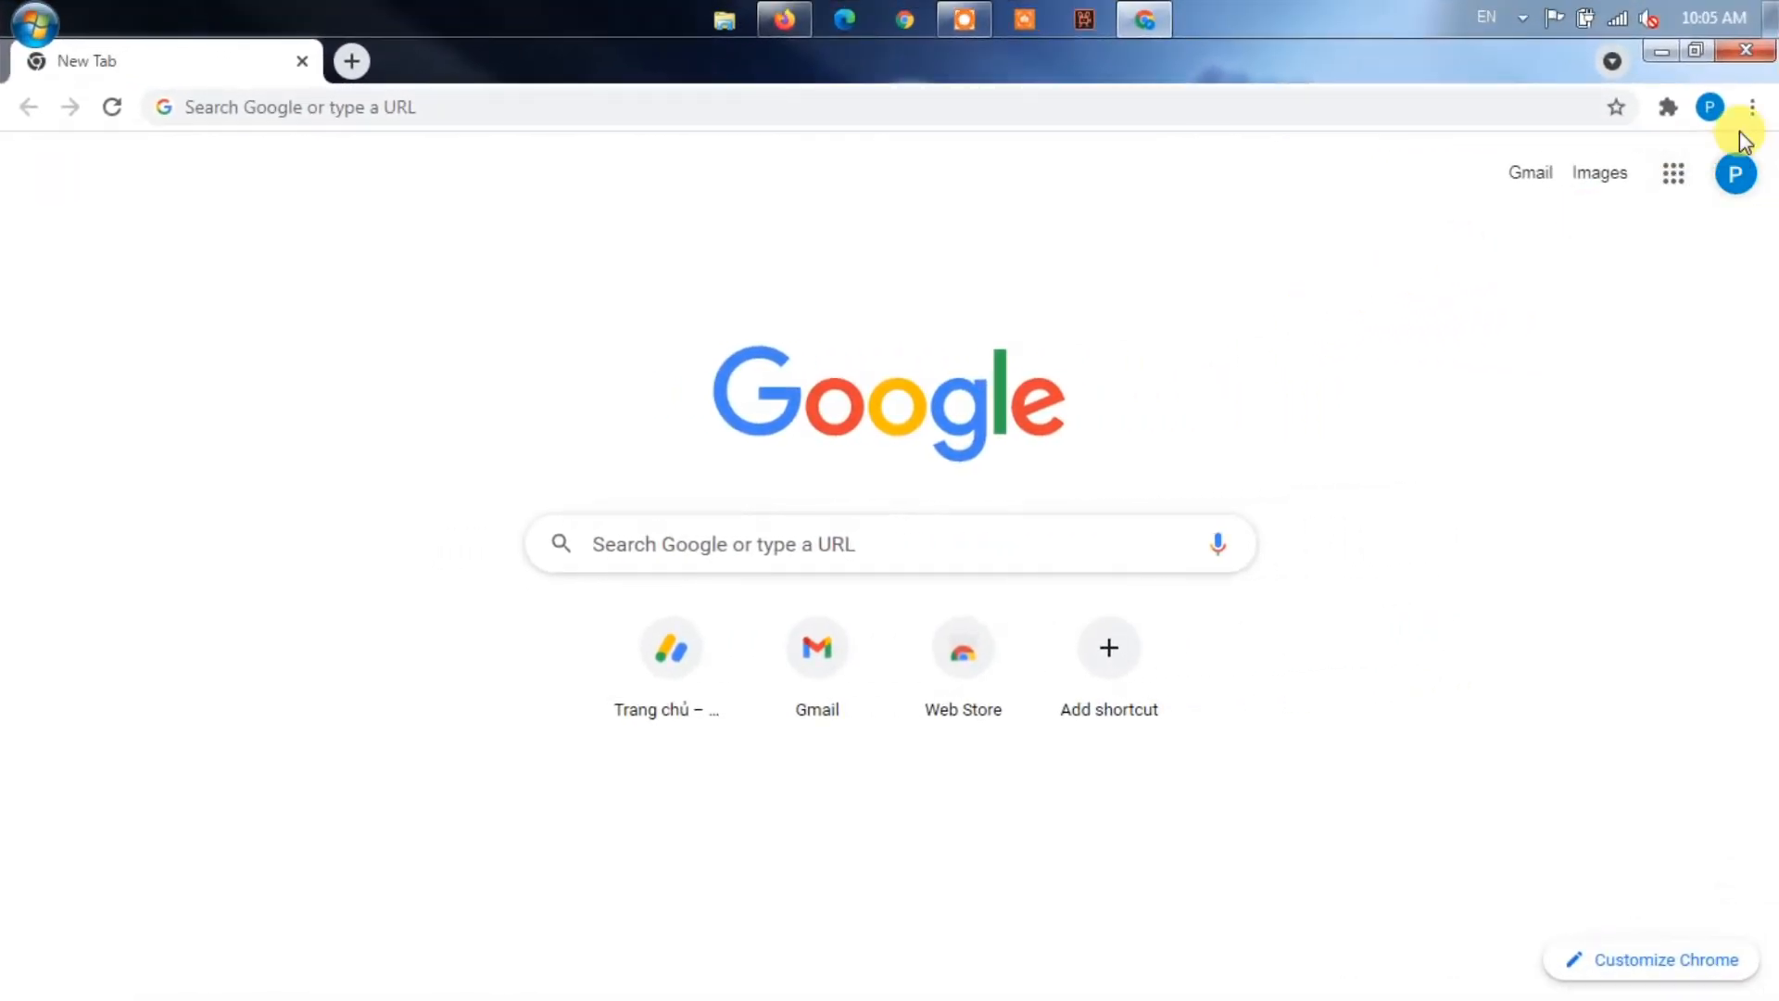
Confirm on About Google Chrome that version 95.0.4638.69 is up to date, then close it
left_click(1752, 108)
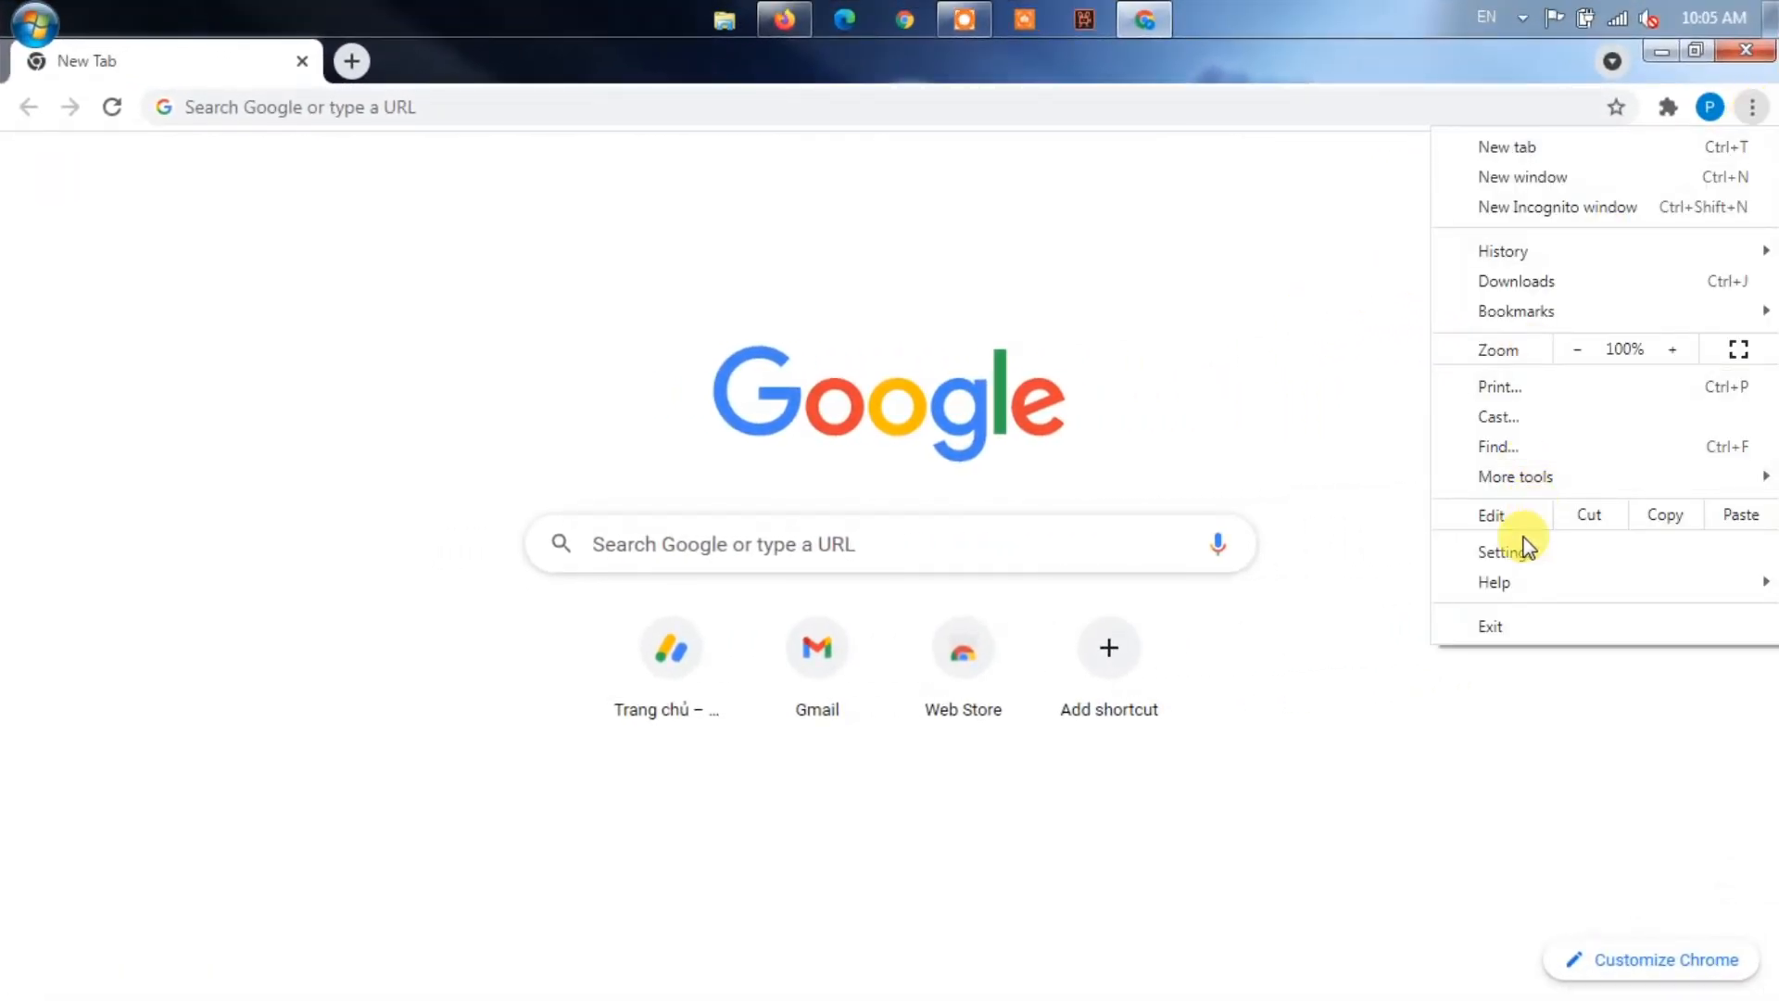
mouse_move(1494, 583)
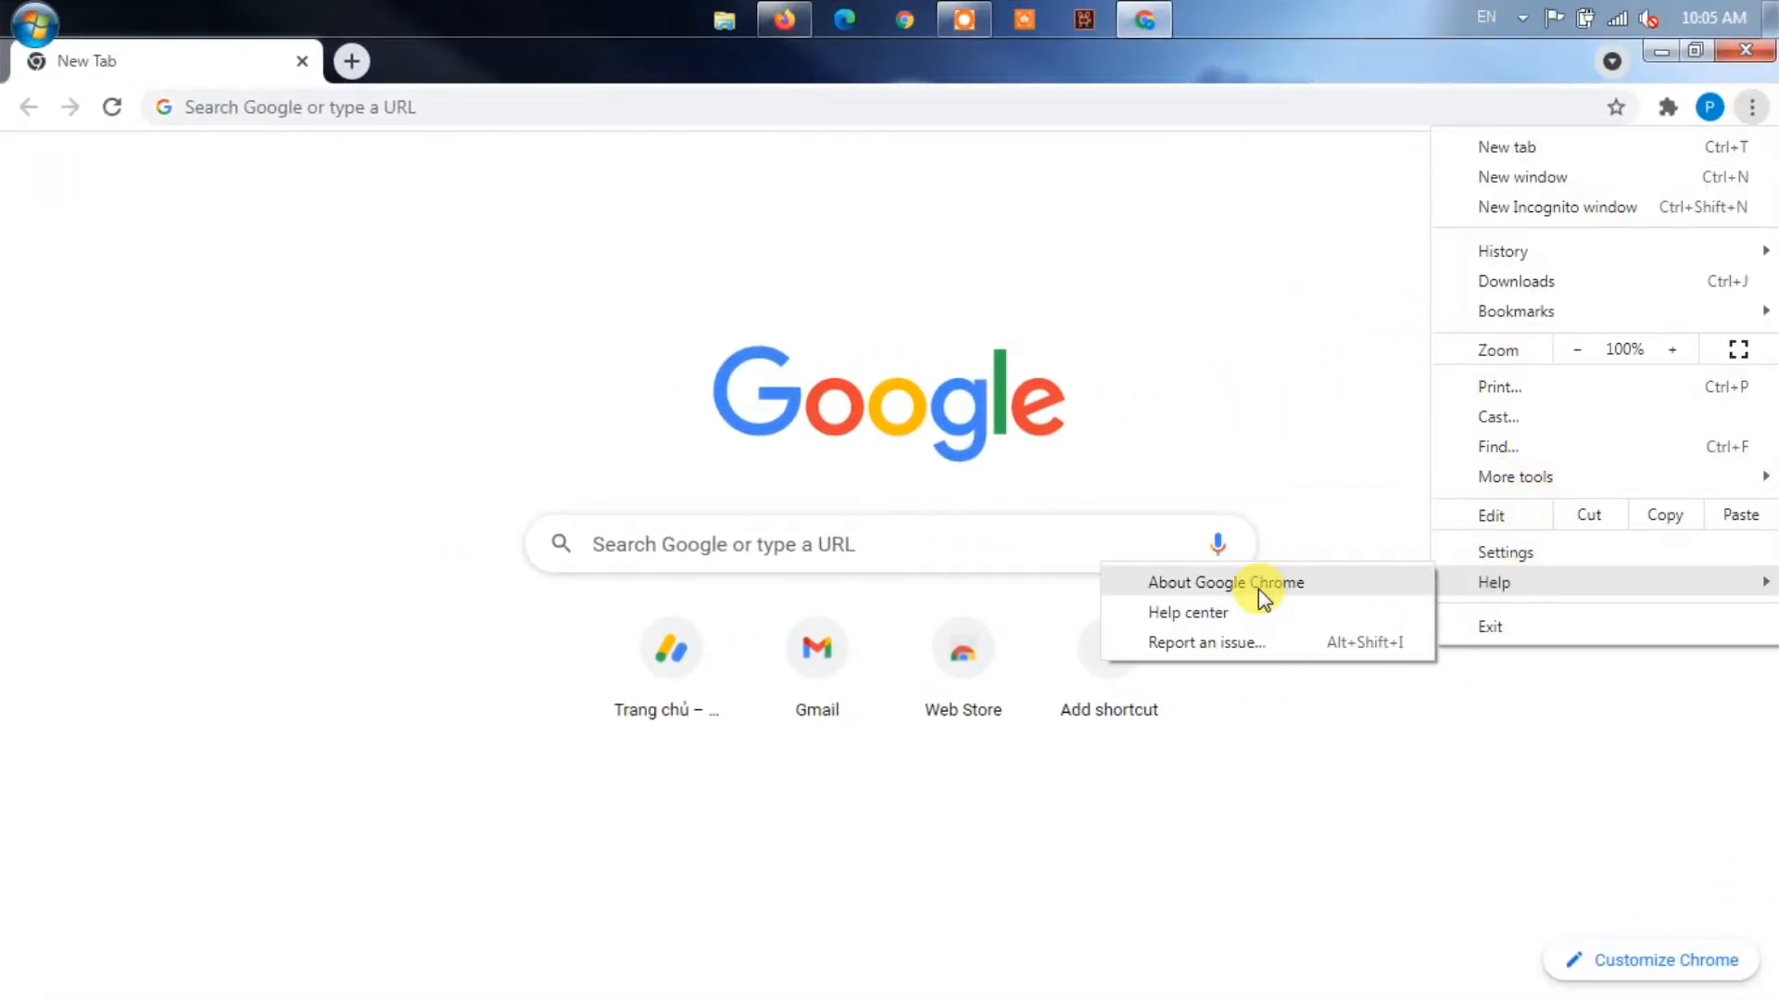
left_click(1259, 584)
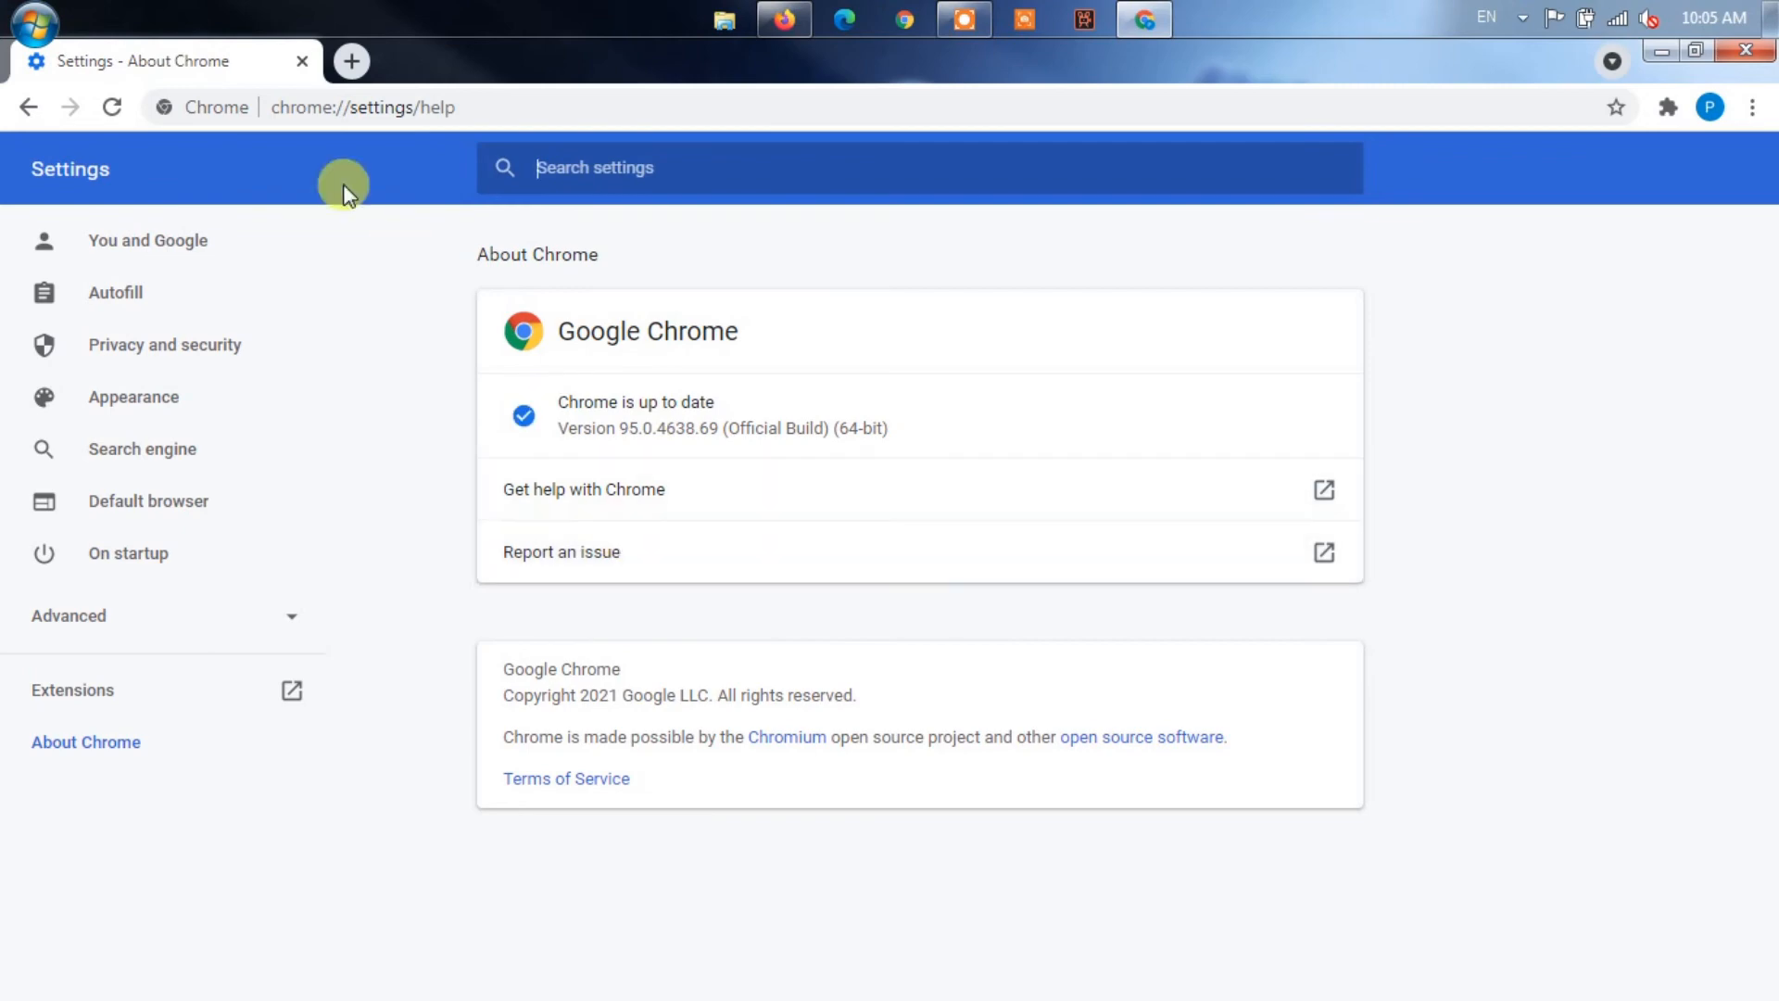
left_click(307, 59)
Reach Control Panel's Uninstall a program list from the Start launcher
left_click(33, 19)
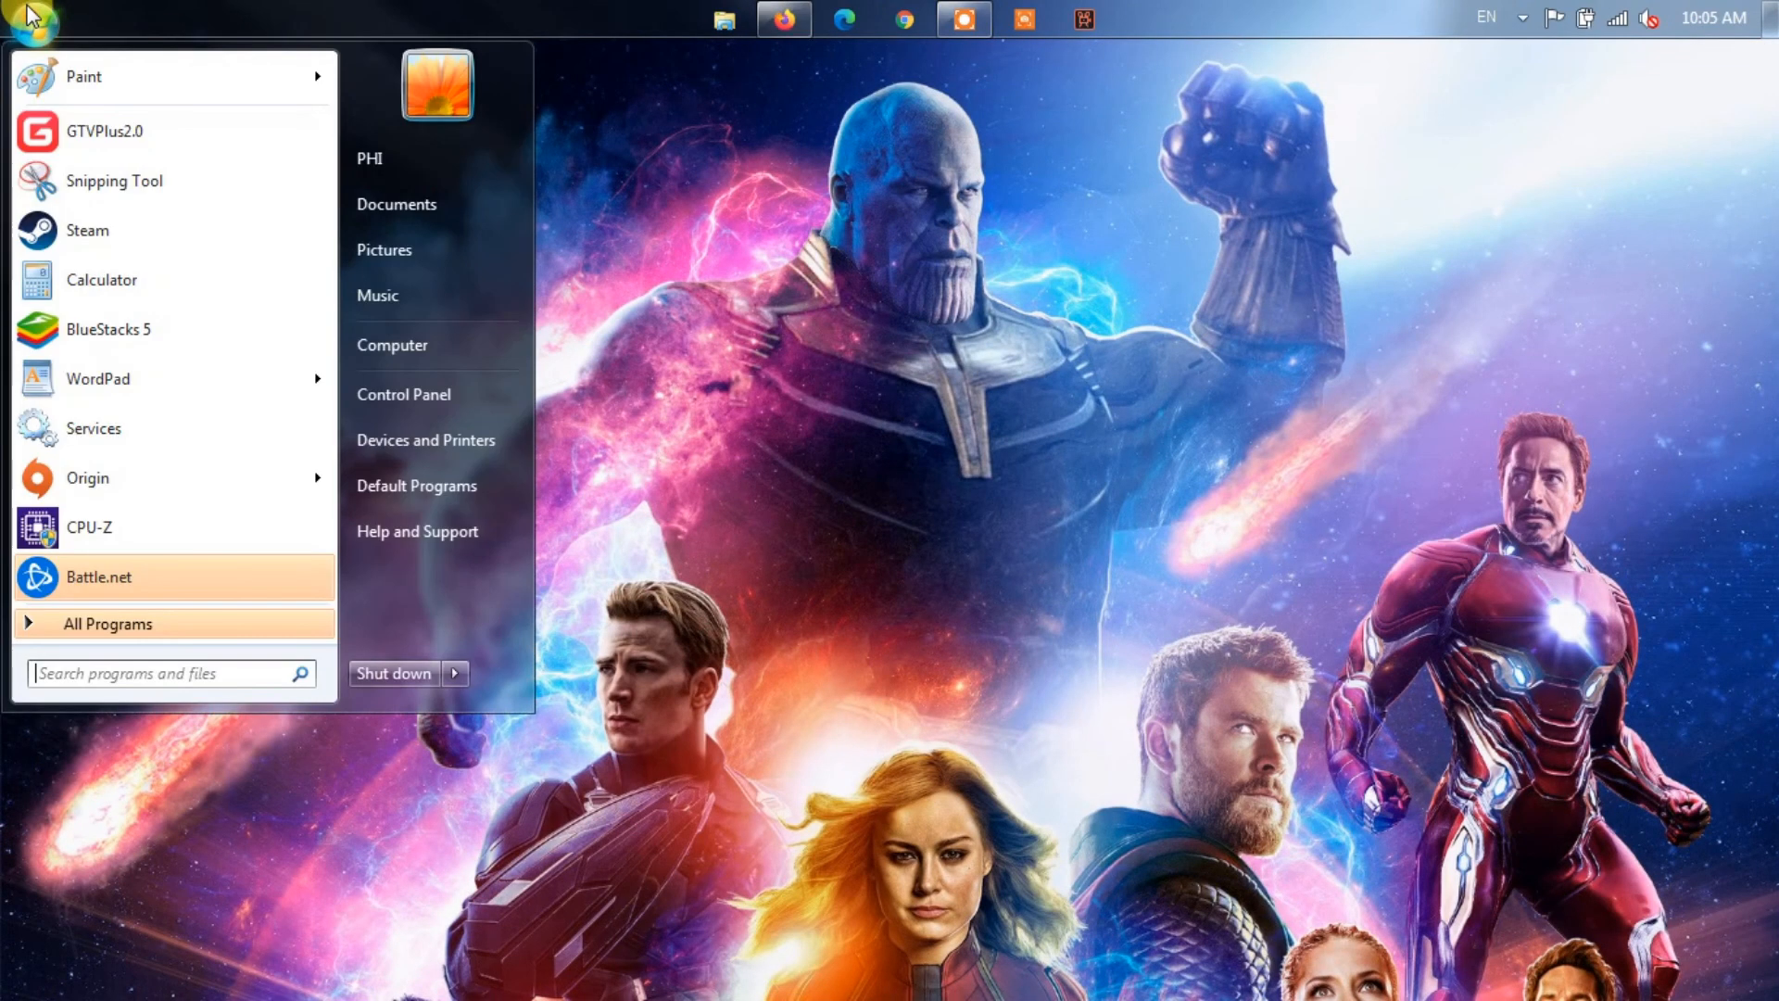
left_click(404, 396)
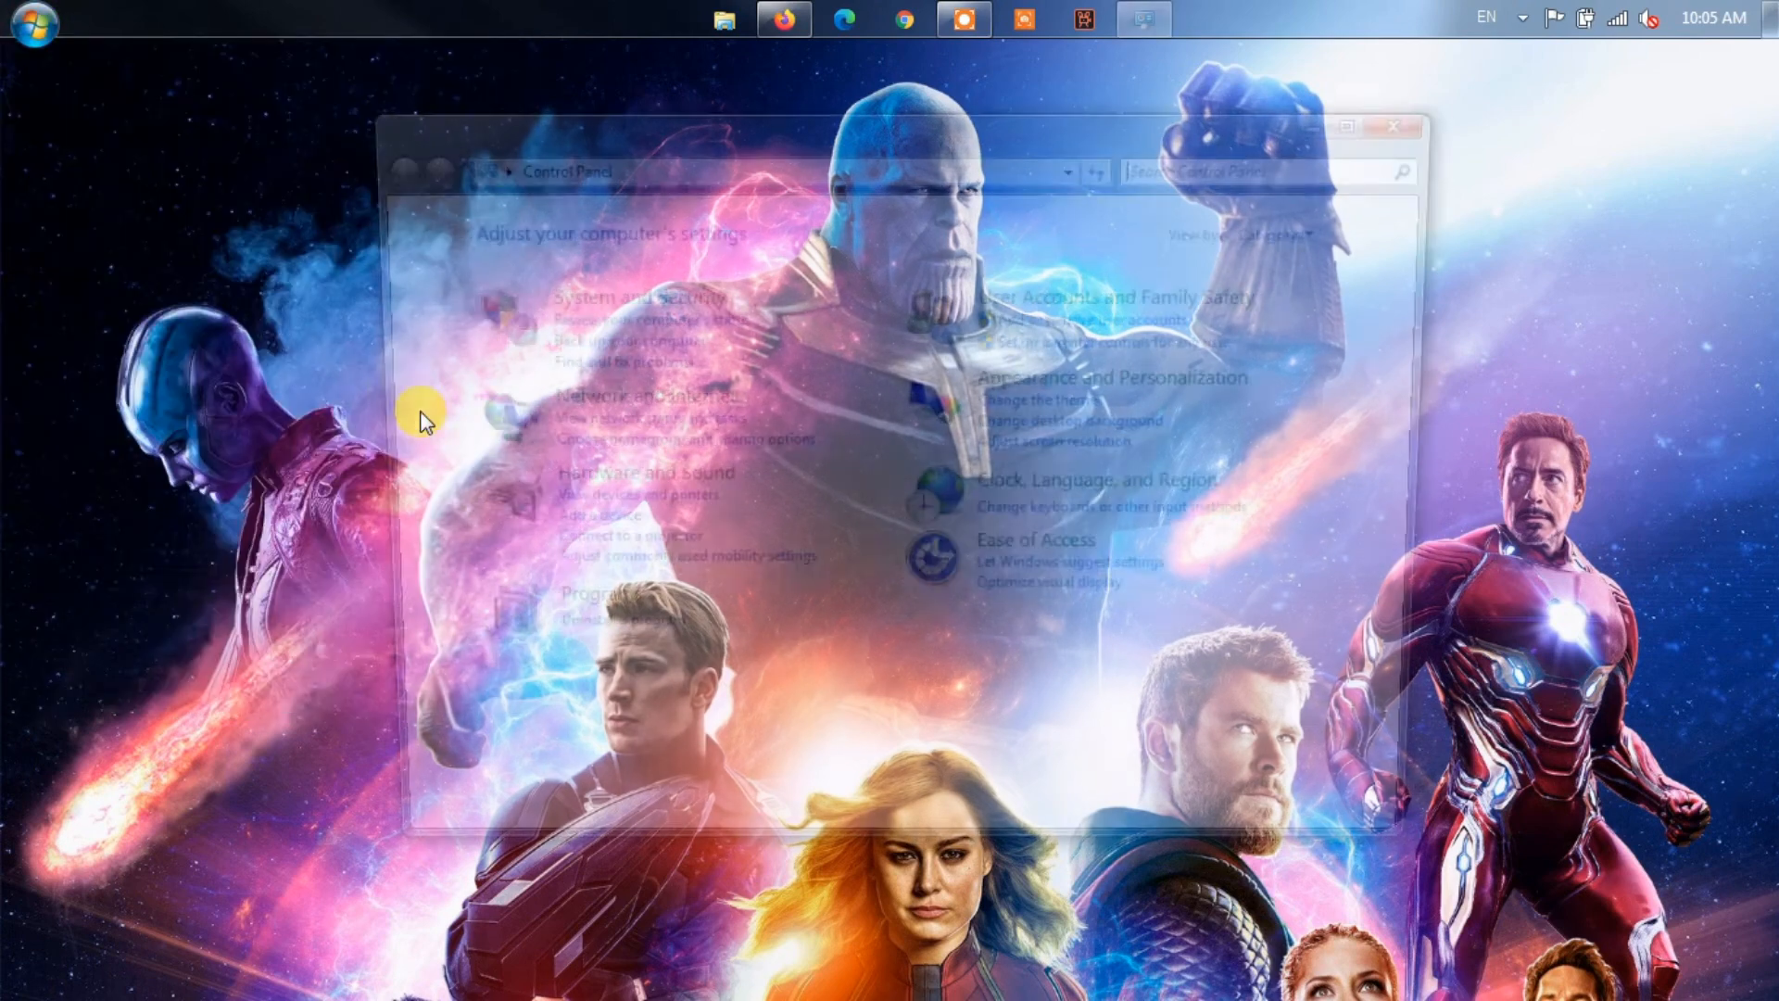
left_click(593, 651)
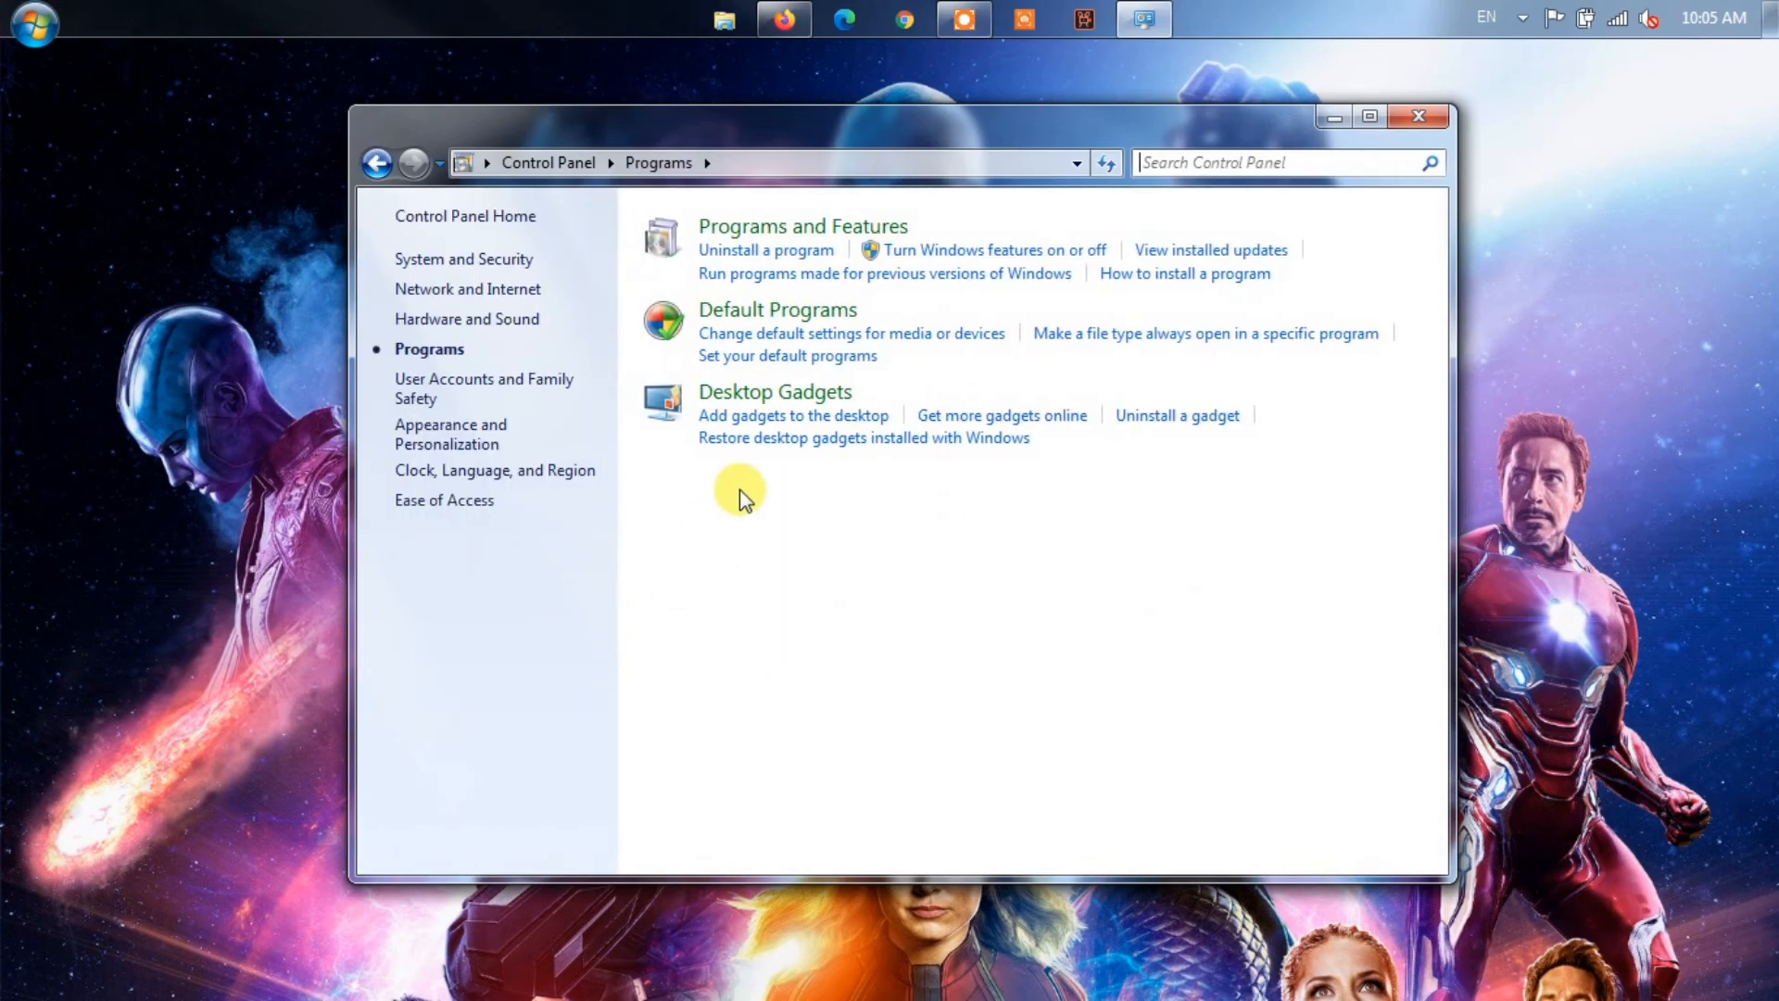
left_click(379, 163)
left_click(617, 628)
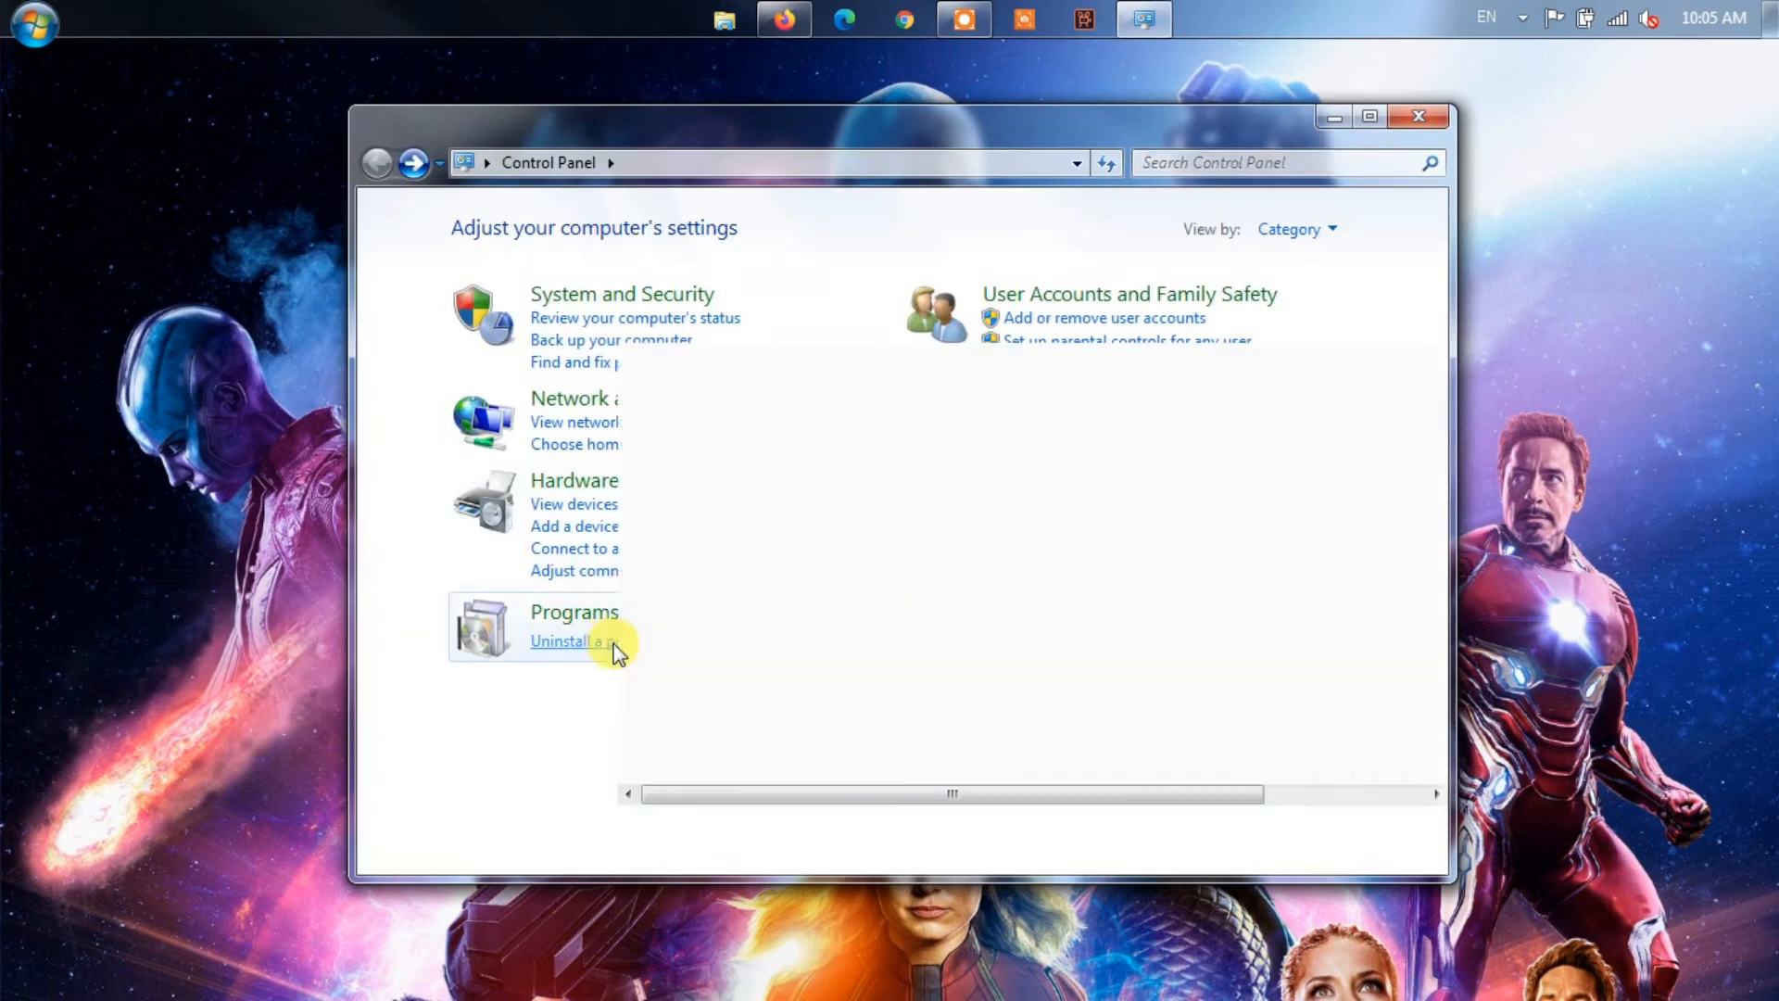
Select Google Chrome in the programs list and bring up its Uninstall option
left_click(742, 680)
scroll(746, 680, "down", 3)
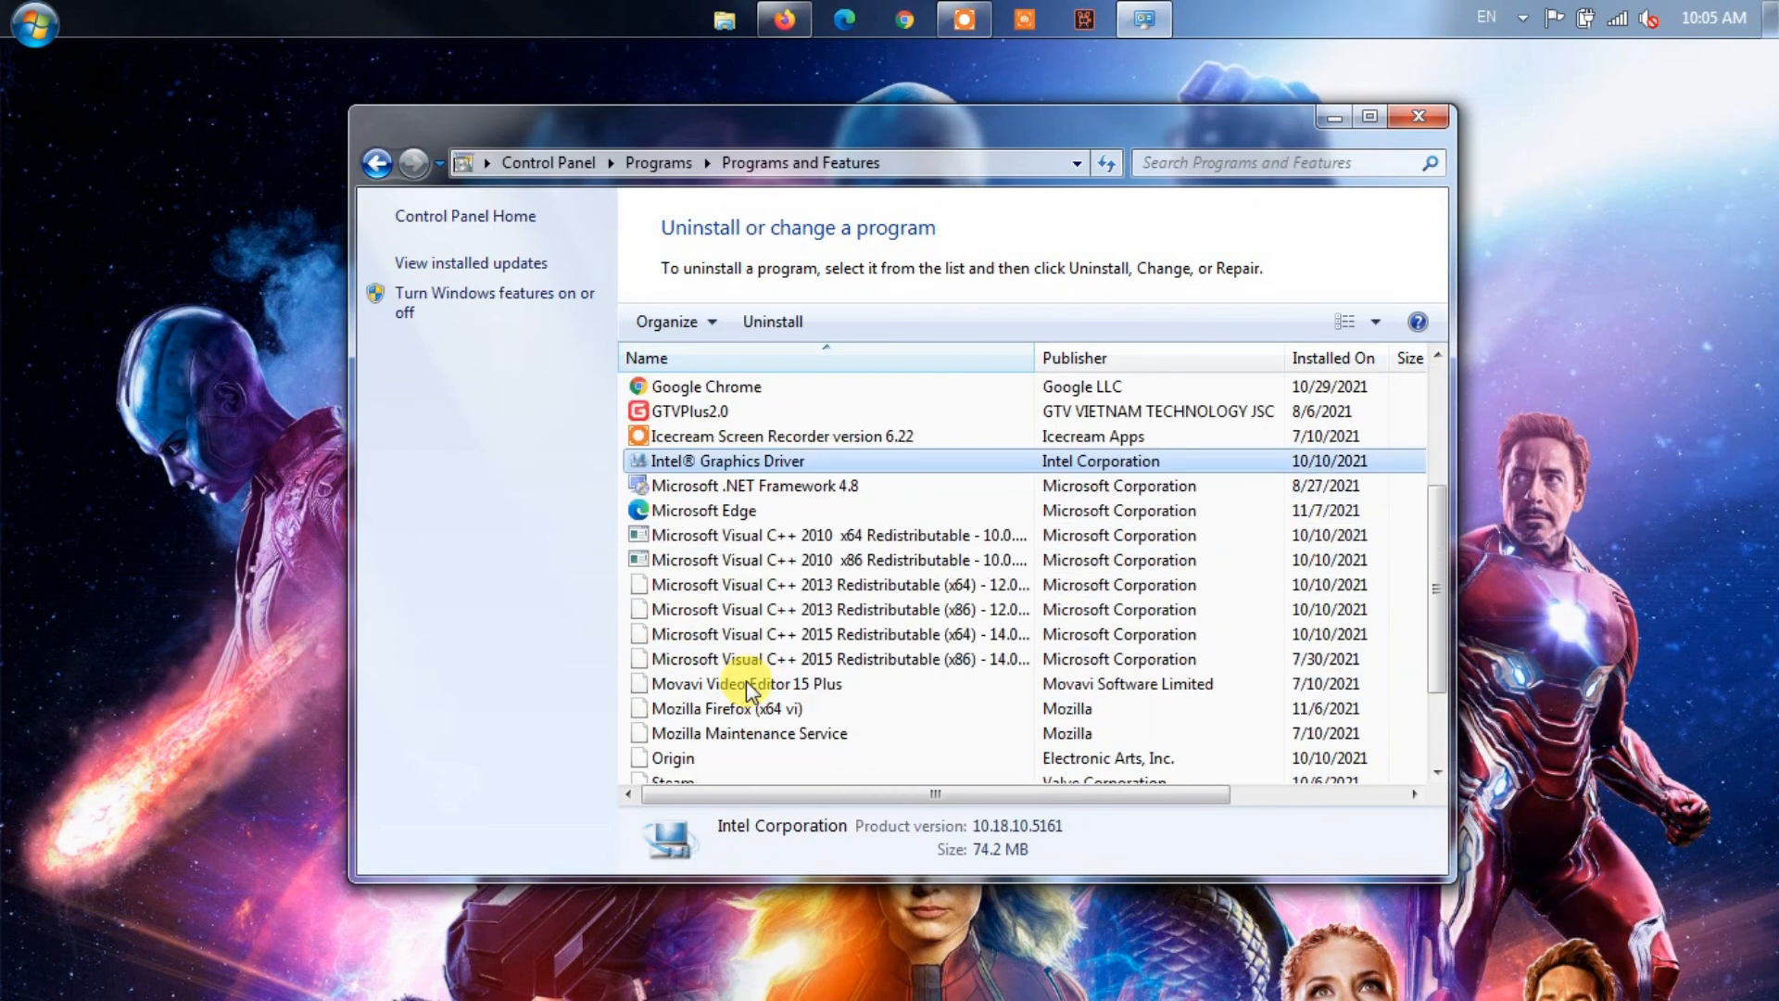
scroll(747, 680, "down", 2)
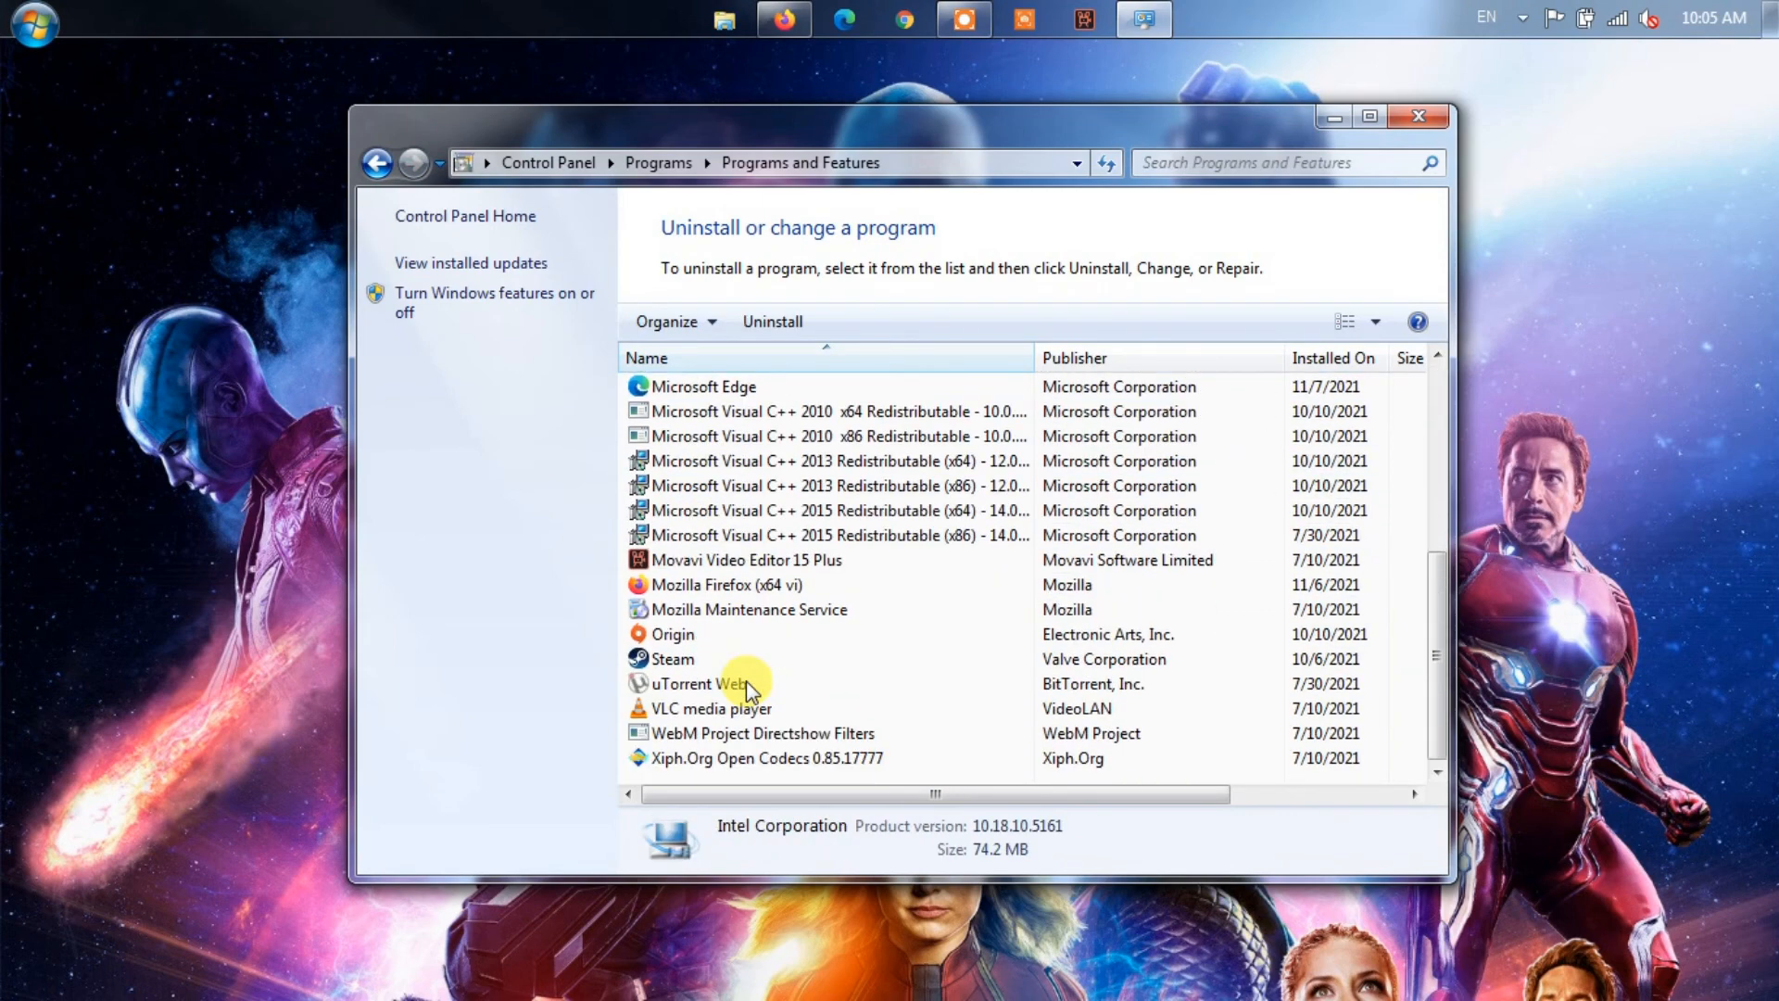
scroll(748, 658, "up", 3)
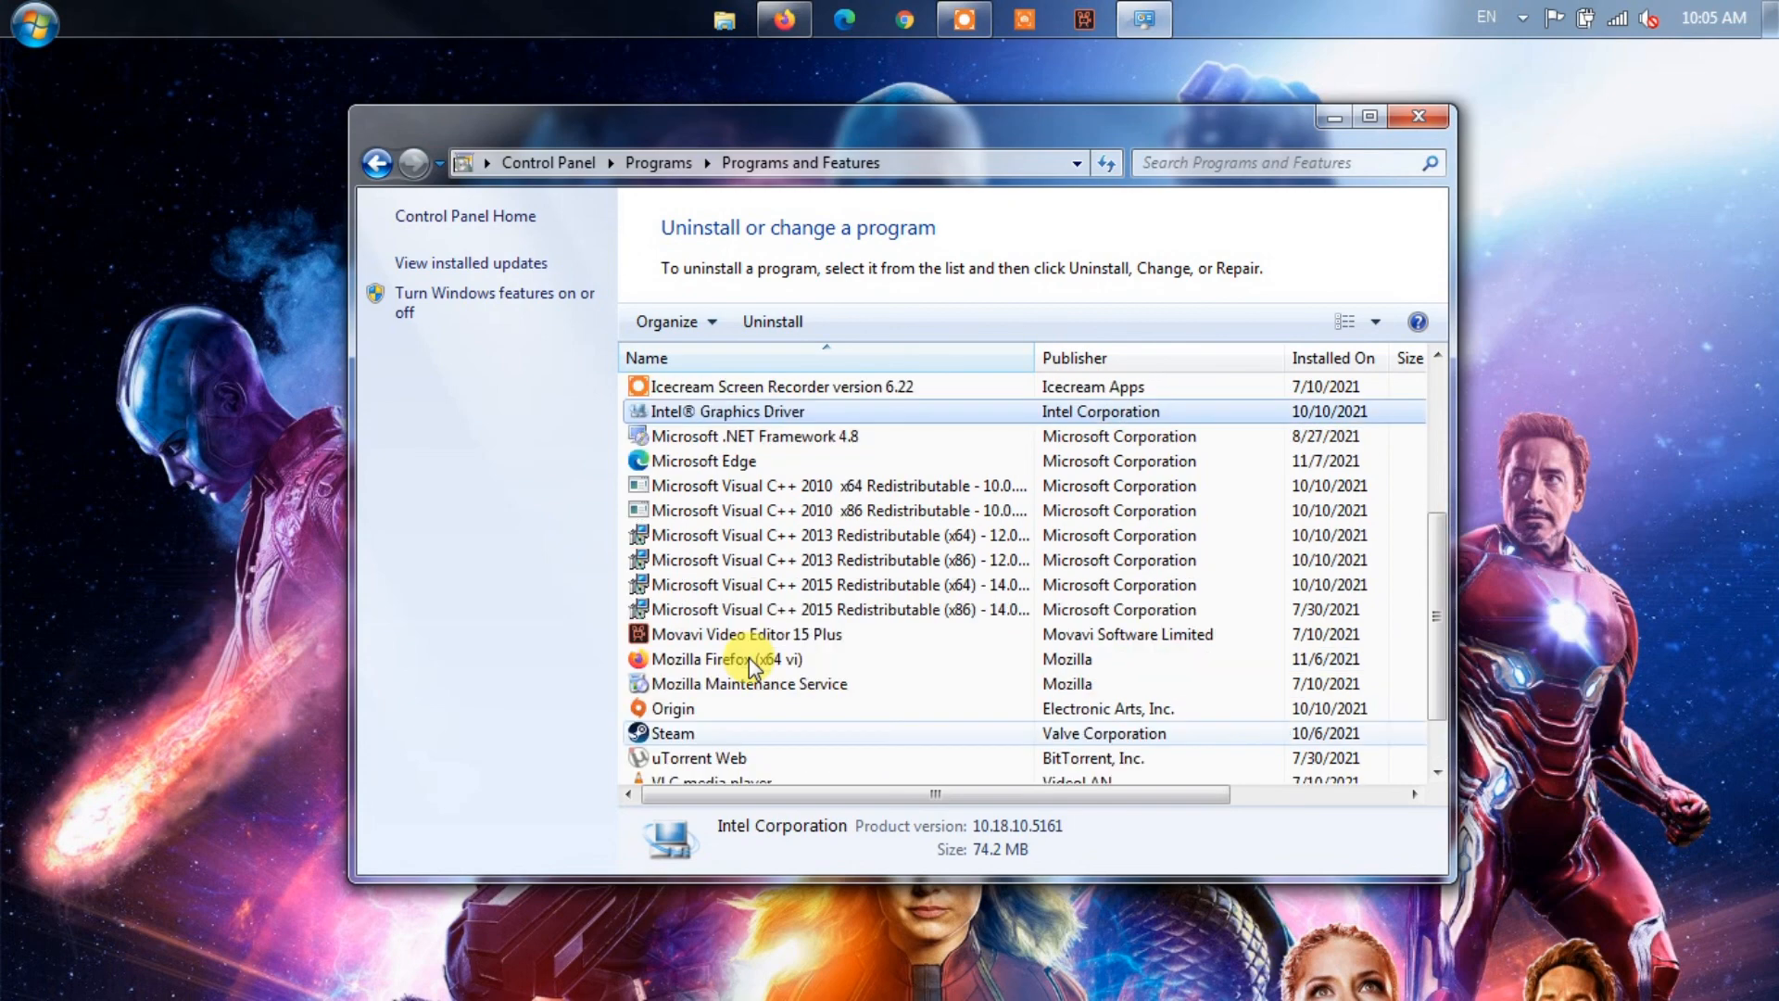
scroll(750, 657, "up", 3)
scroll(749, 657, "up", 3)
left_click(702, 486)
right_click(701, 484)
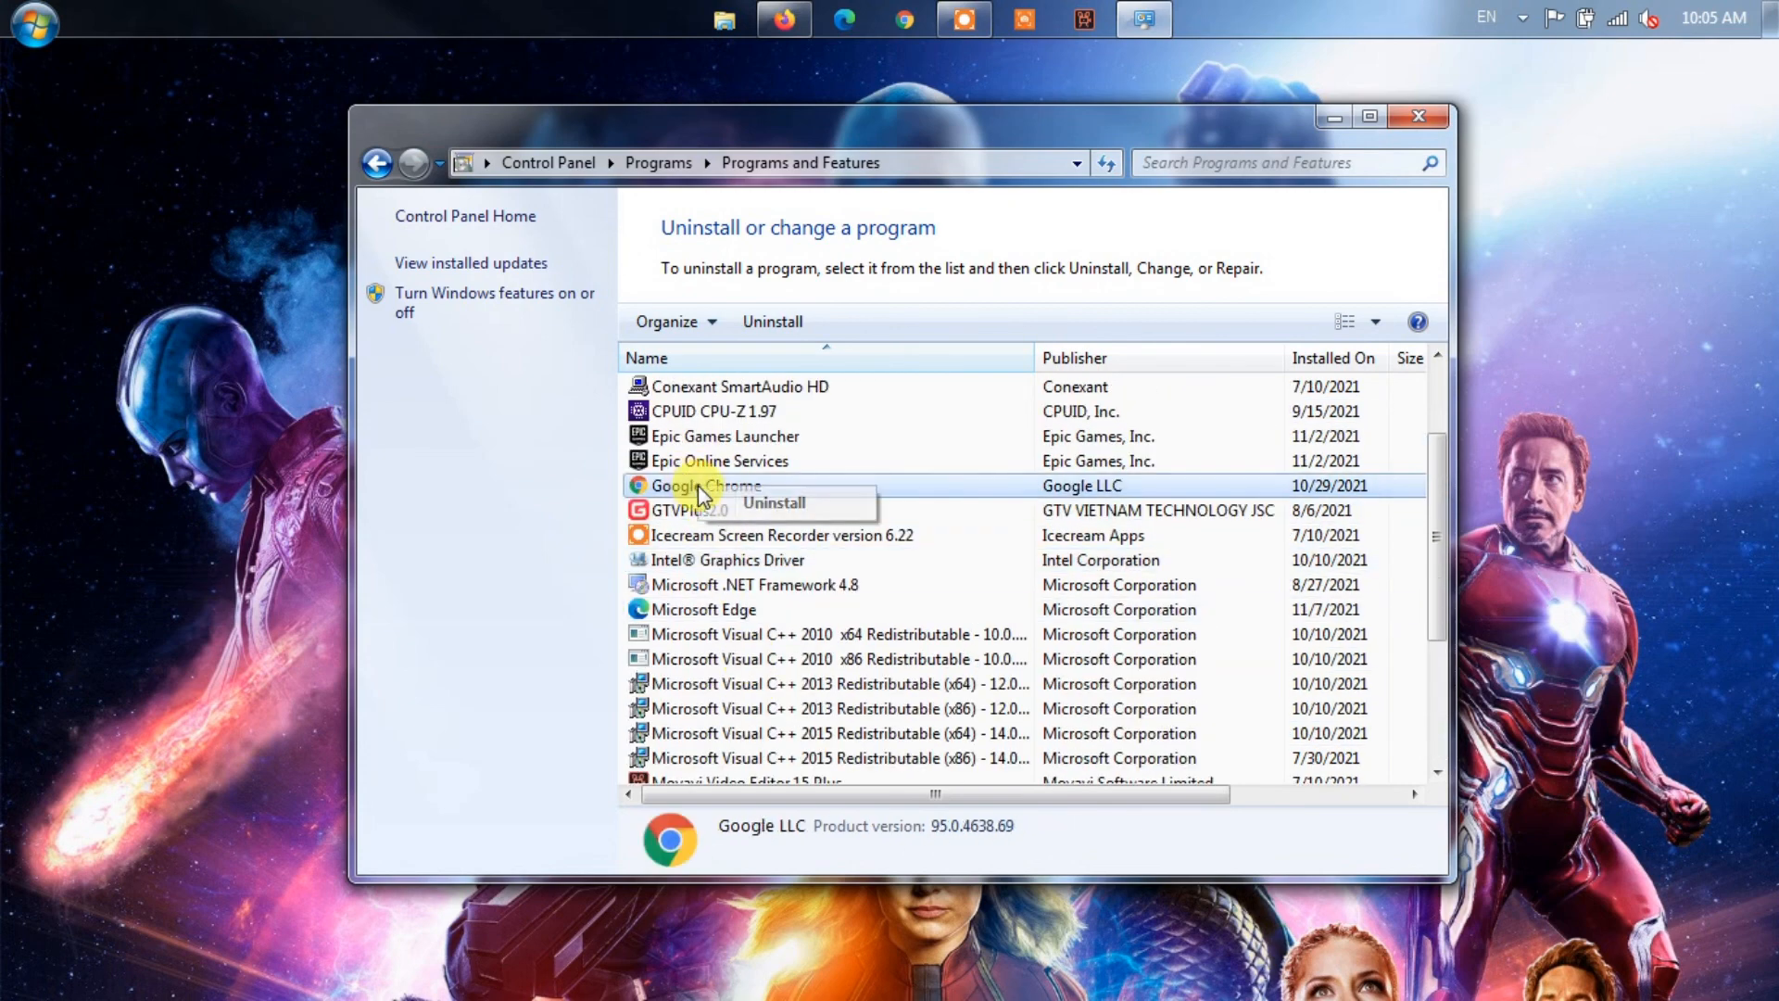